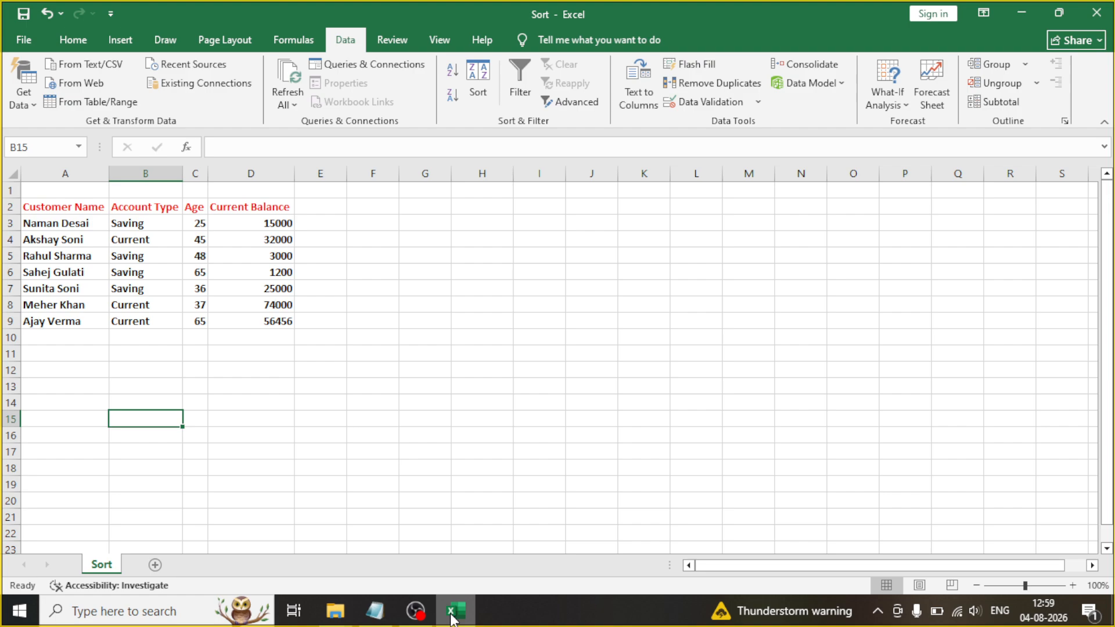
Examine the customer table in A2:D9, covering the Customer Name, Account Type, Age and Current Balance columns.
click(215, 366)
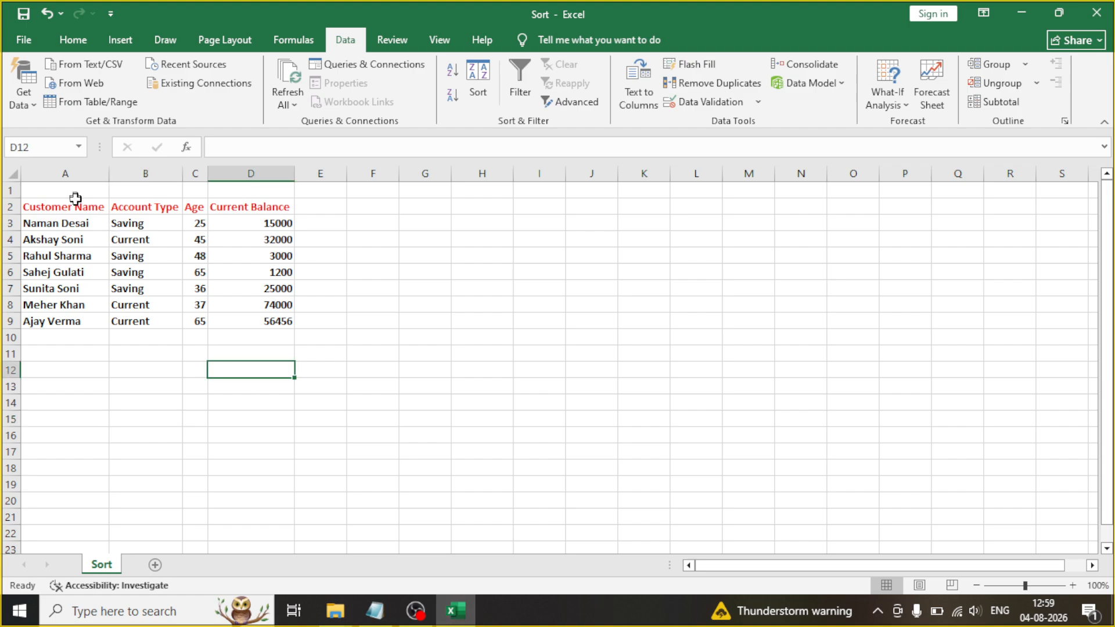
drag(76, 203, 219, 328)
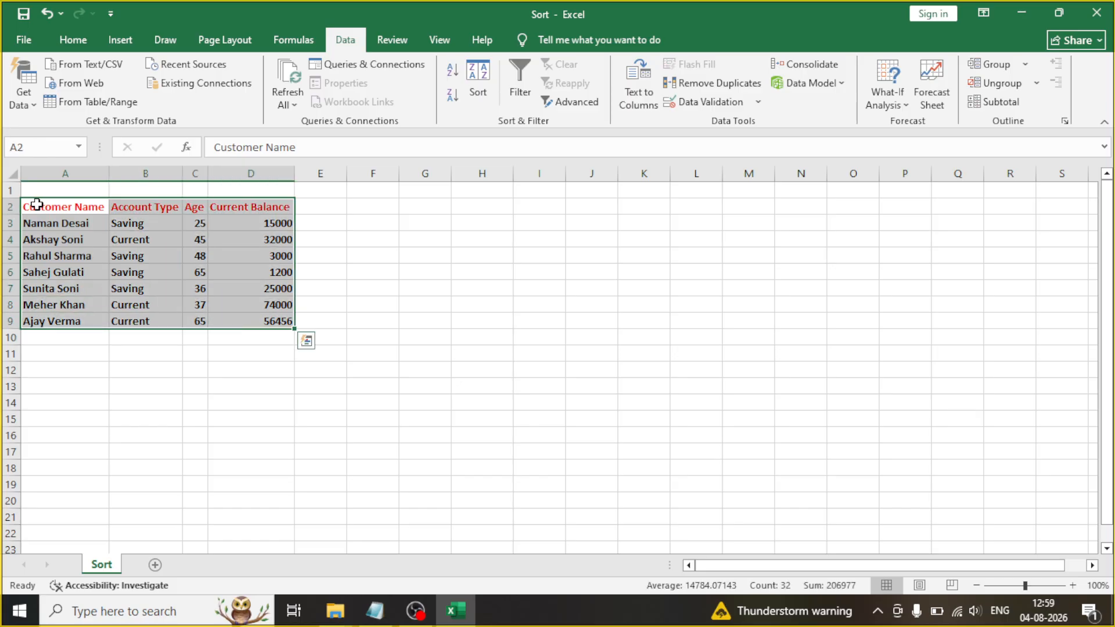
click(36, 205)
click(138, 208)
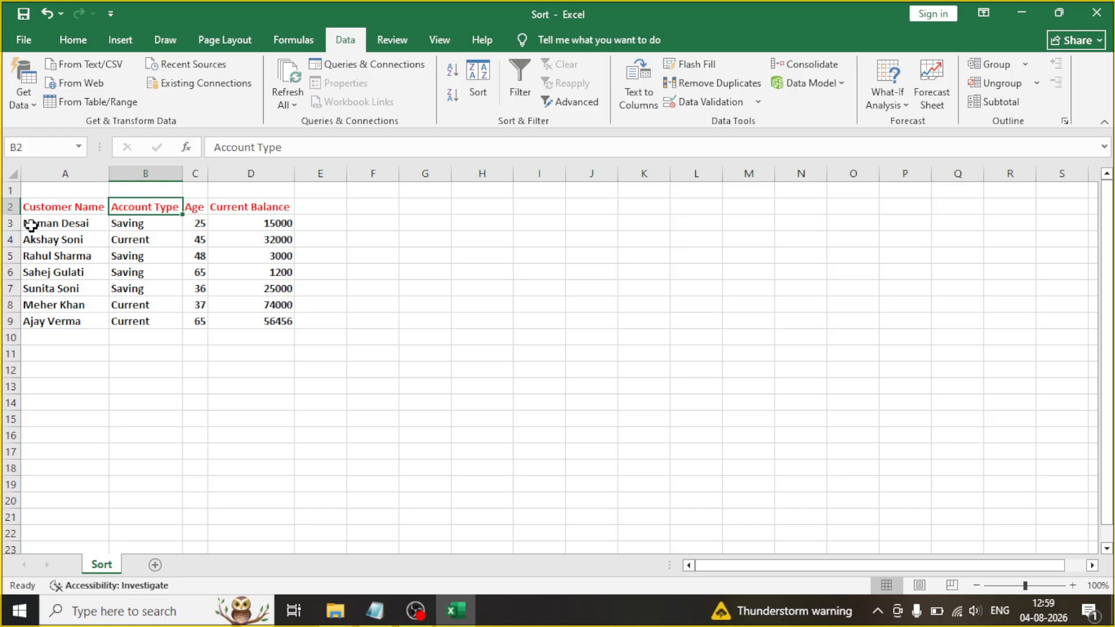
drag(33, 221, 65, 321)
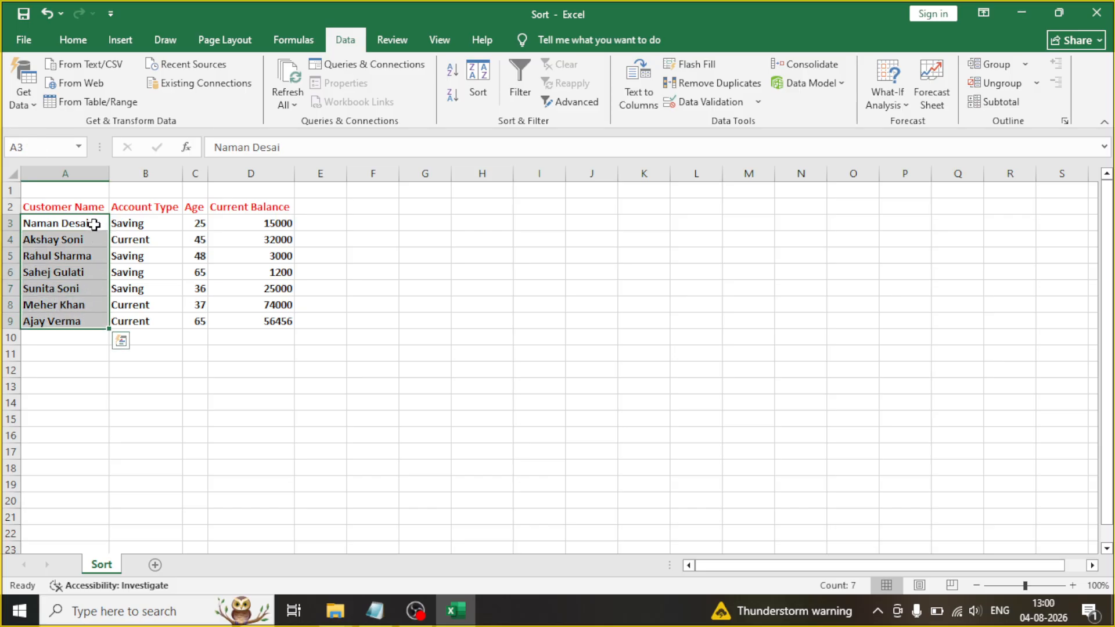
drag(94, 224, 102, 308)
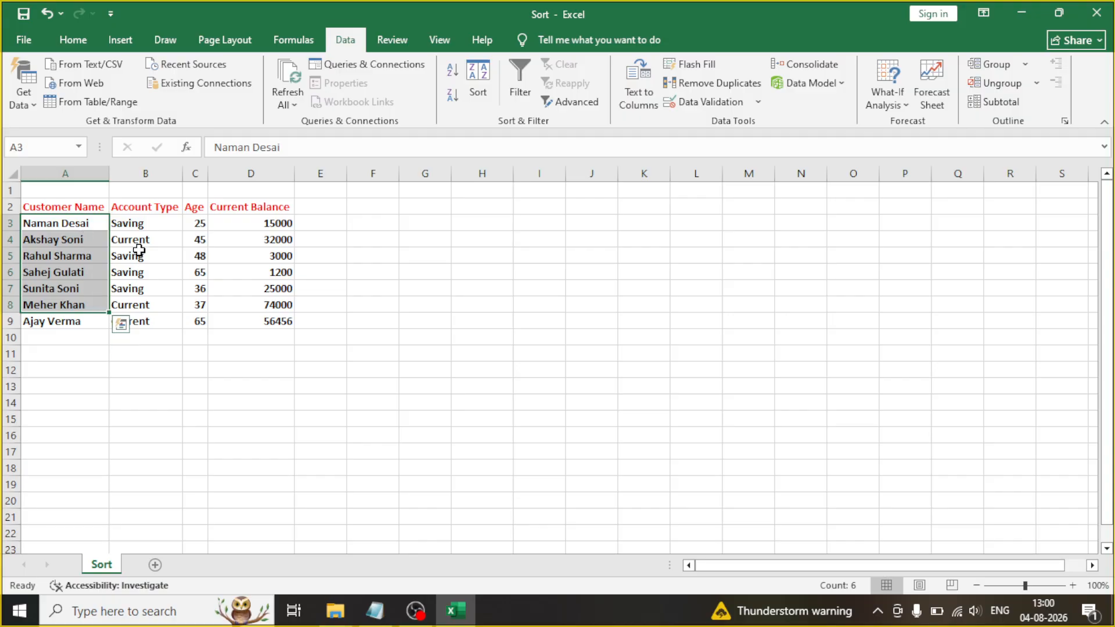
click(135, 224)
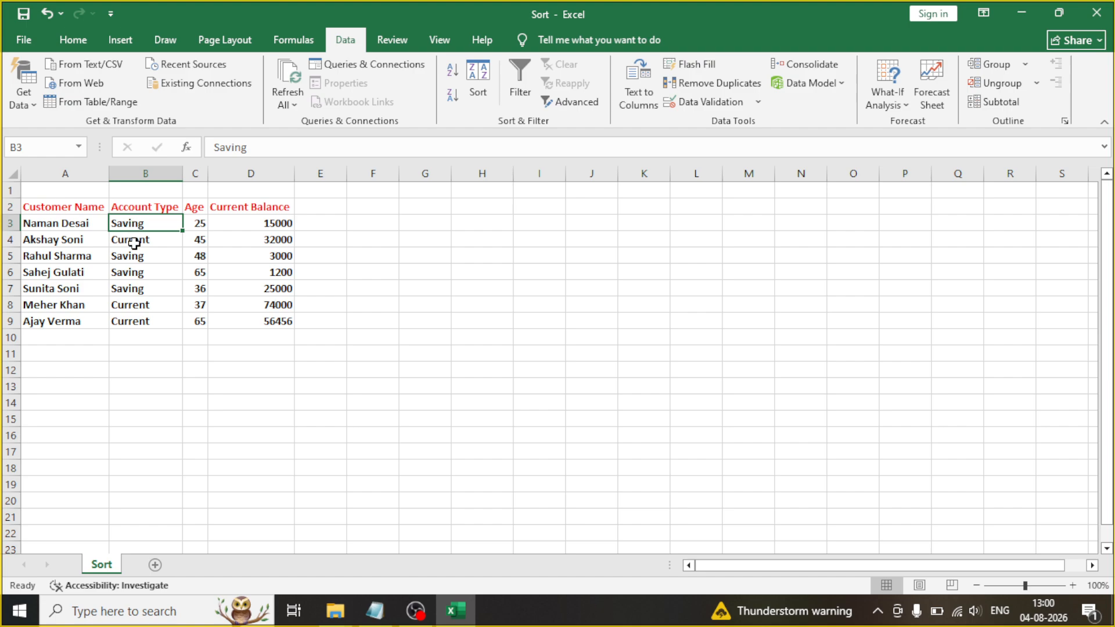
click(195, 271)
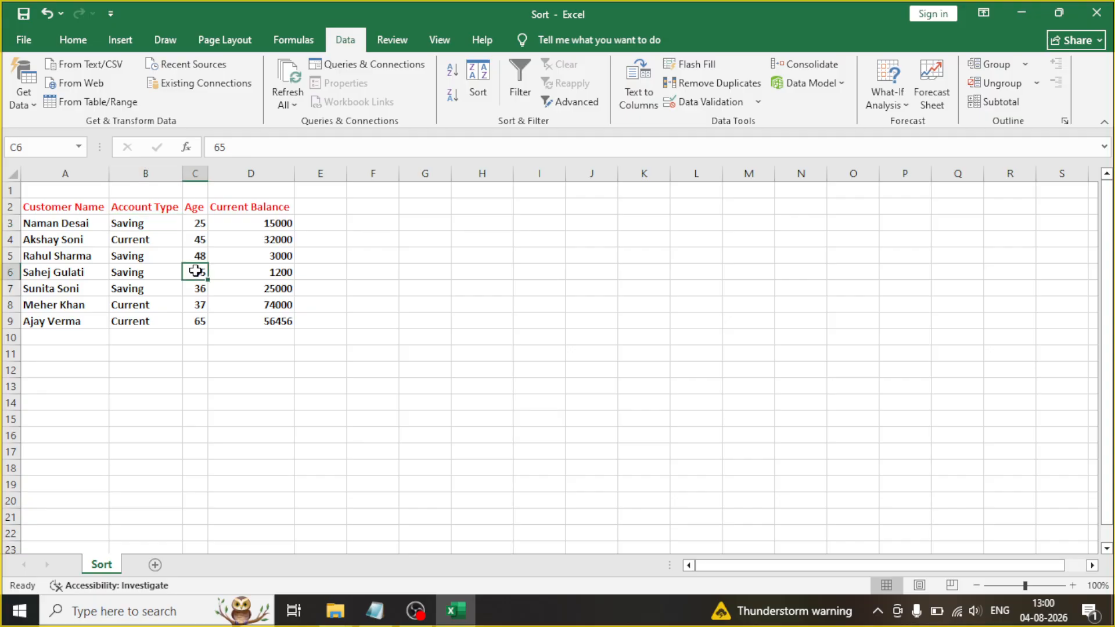
click(239, 222)
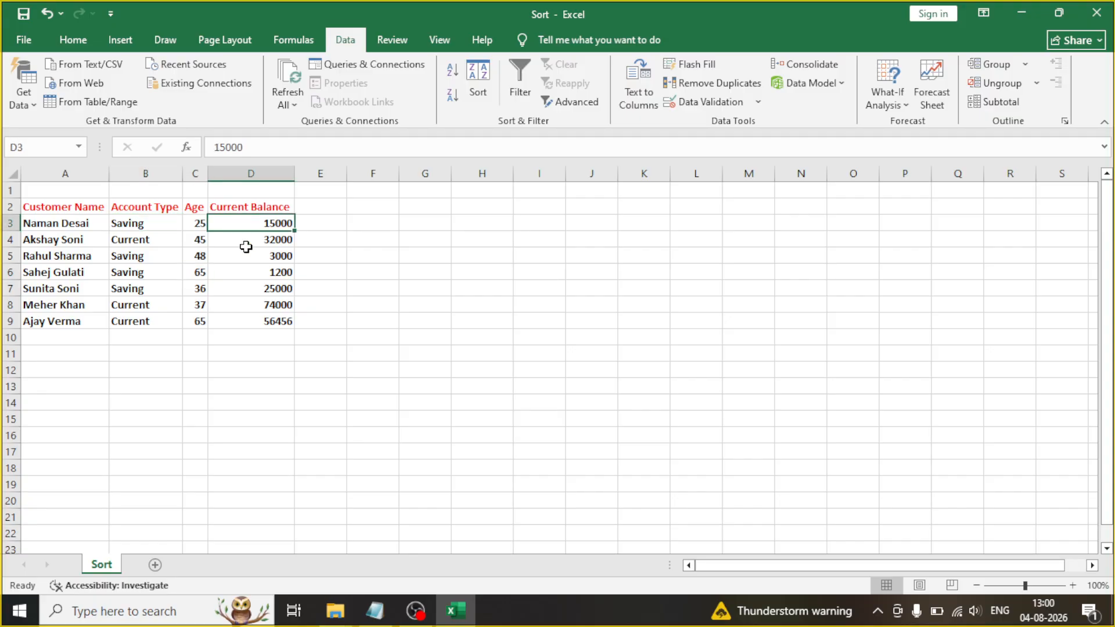
click(246, 246)
click(258, 324)
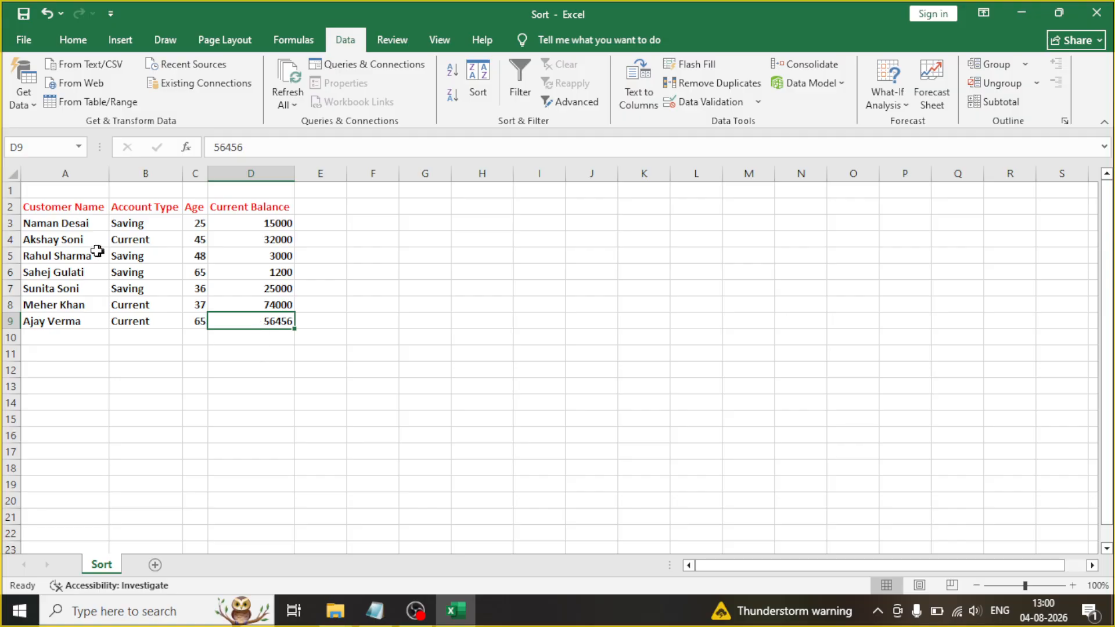
Start a custom sort from the Customer Name column (A2:A9), expanding the selection to the adjacent data.
click(60, 208)
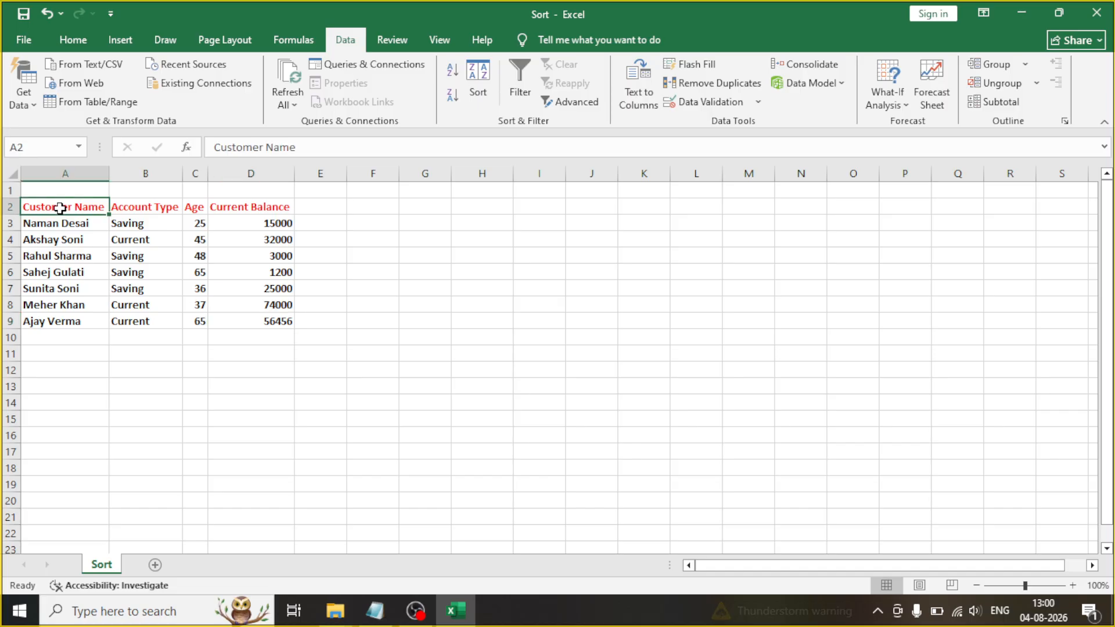
drag(61, 208, 92, 318)
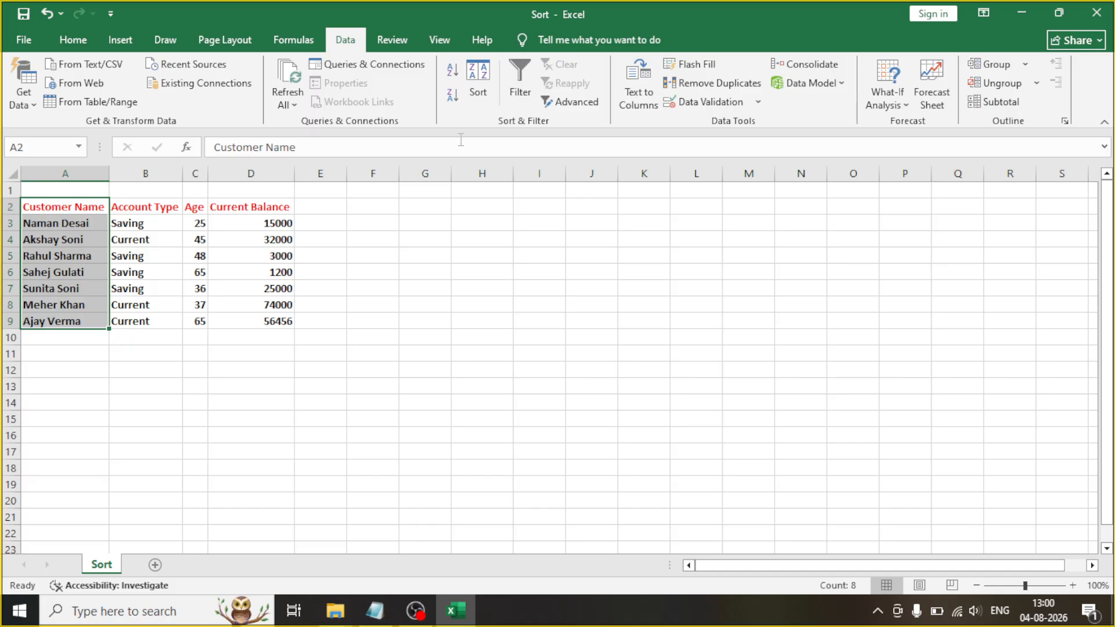
click(474, 93)
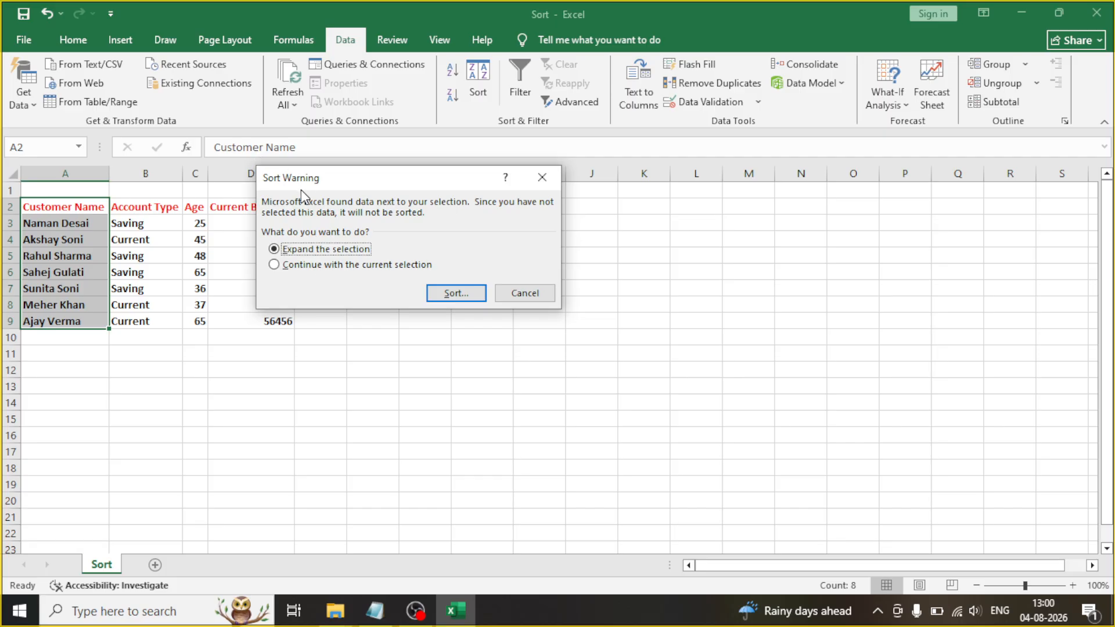
click(301, 269)
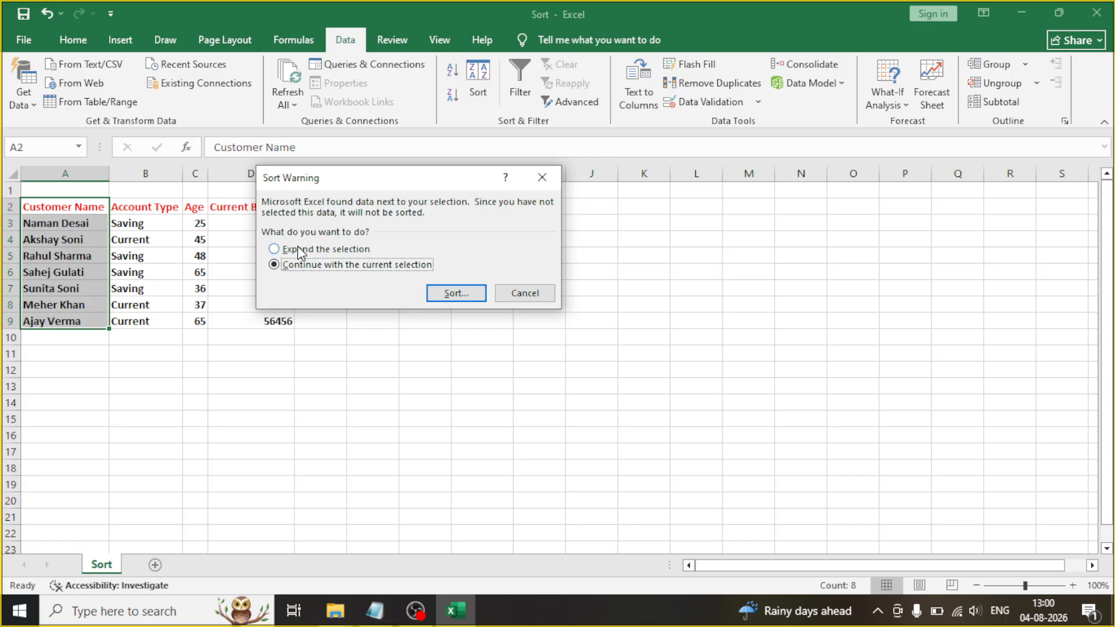
click(298, 249)
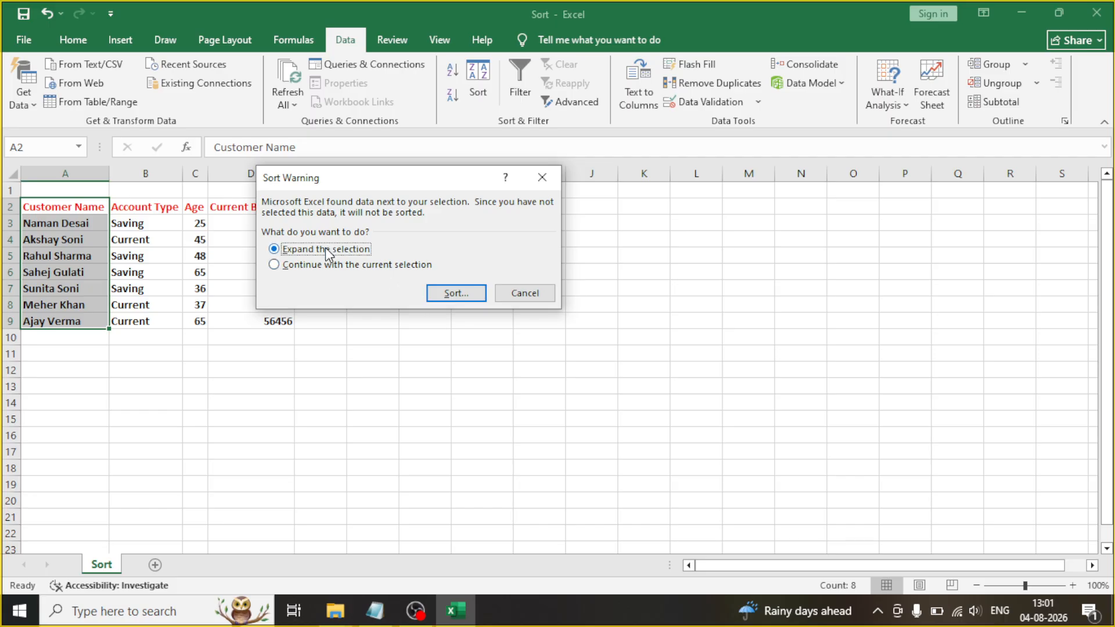
click(439, 295)
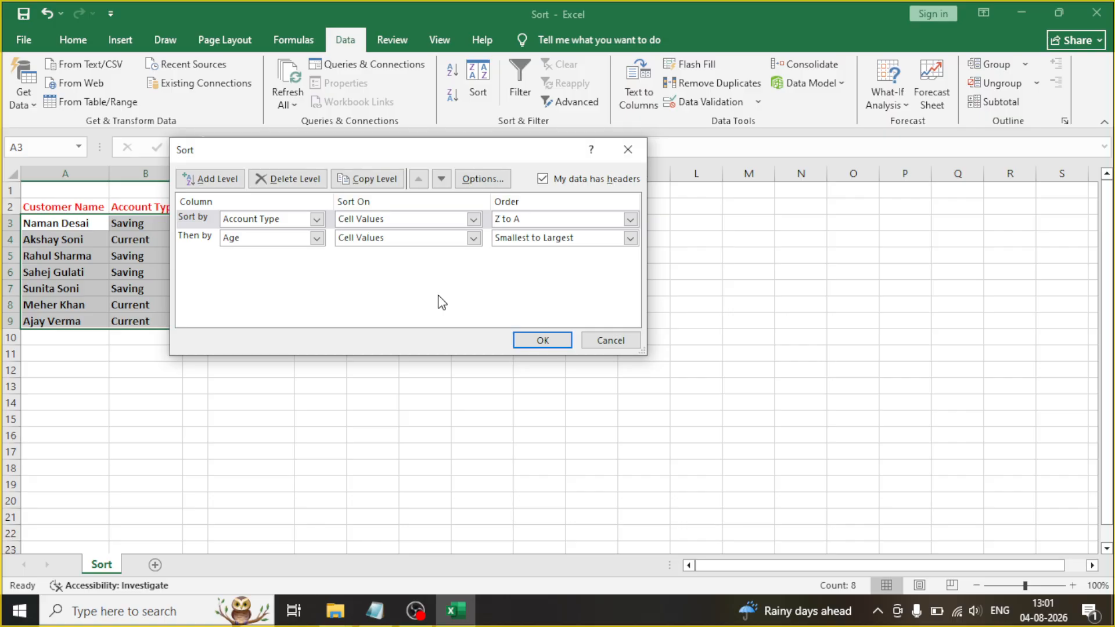
Delete both existing sort levels and add a single level that sorts by Customer Name.
click(273, 179)
click(273, 179)
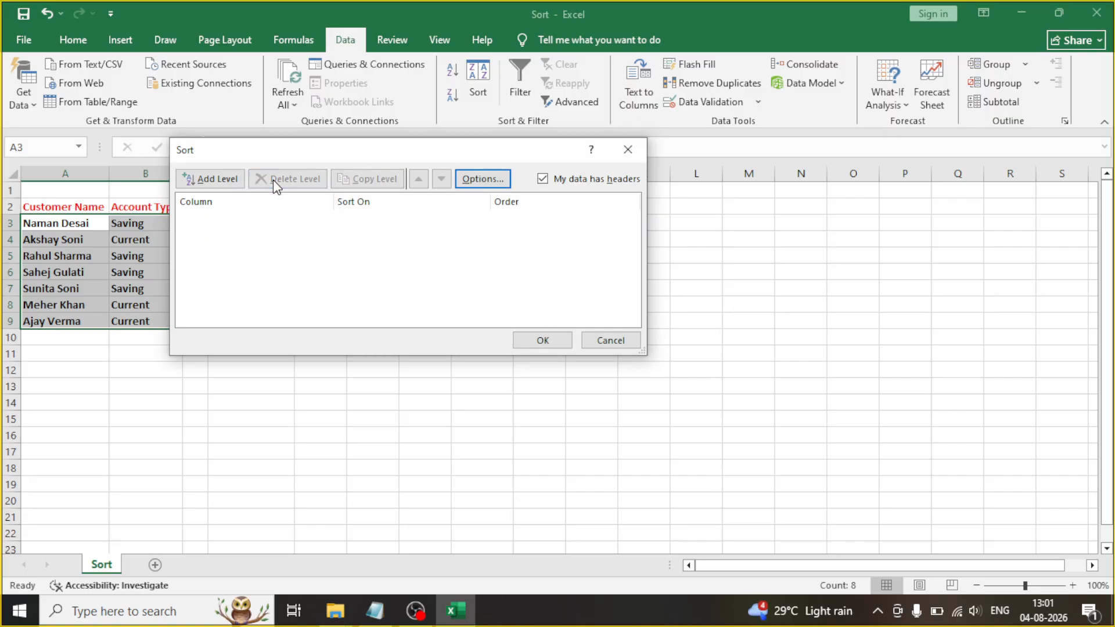
click(228, 182)
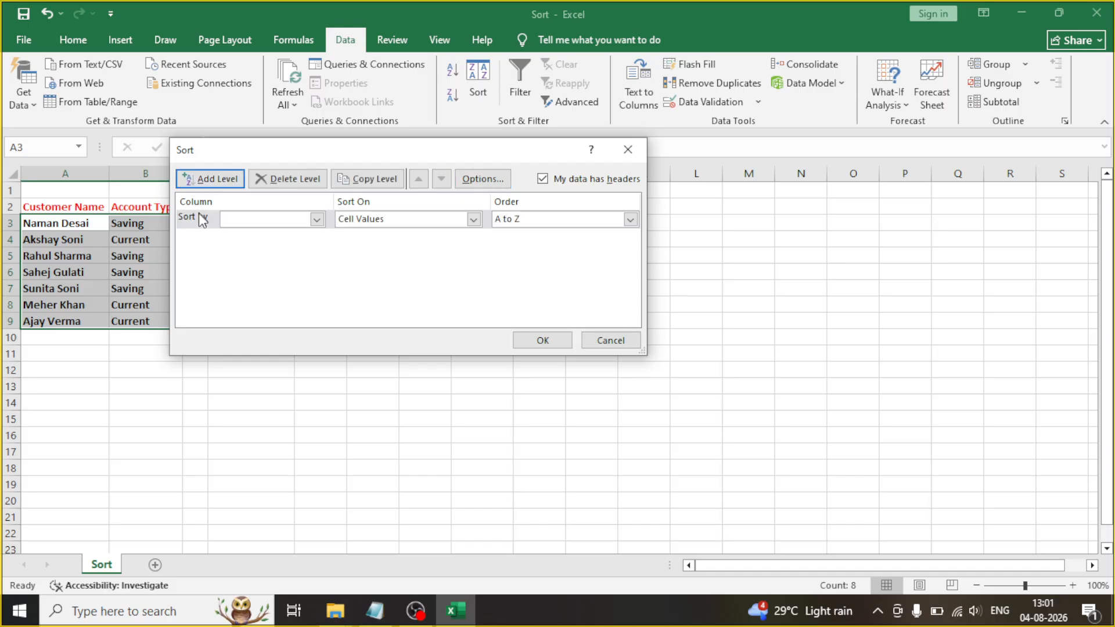
click(317, 220)
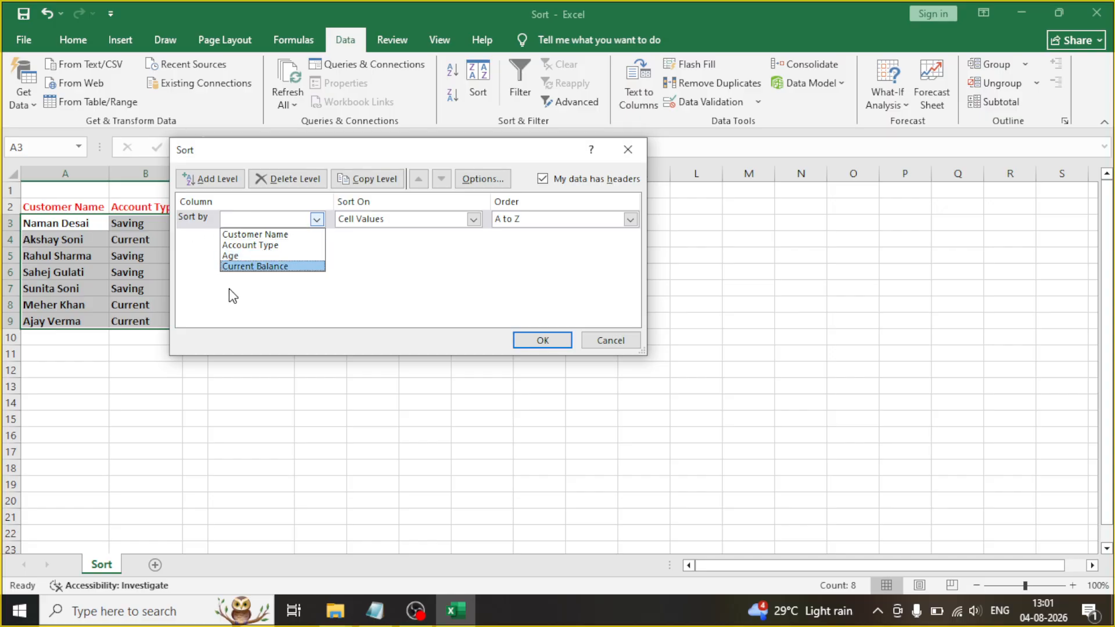
click(232, 235)
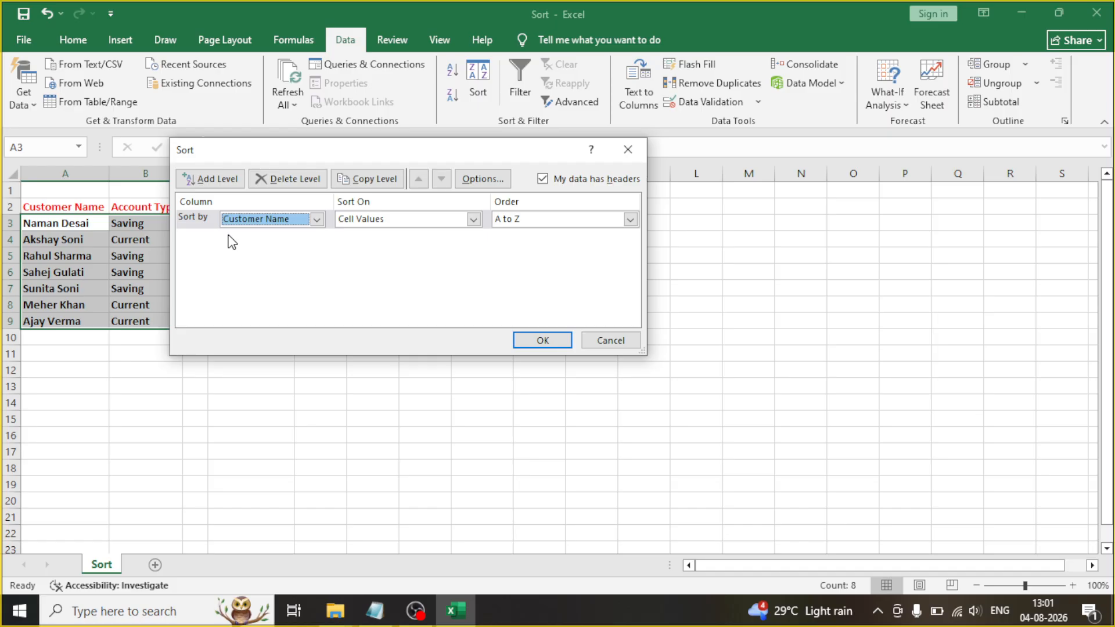
Set the Customer Name level to sort on Cell Values in A to Z order and apply the sort.
click(379, 219)
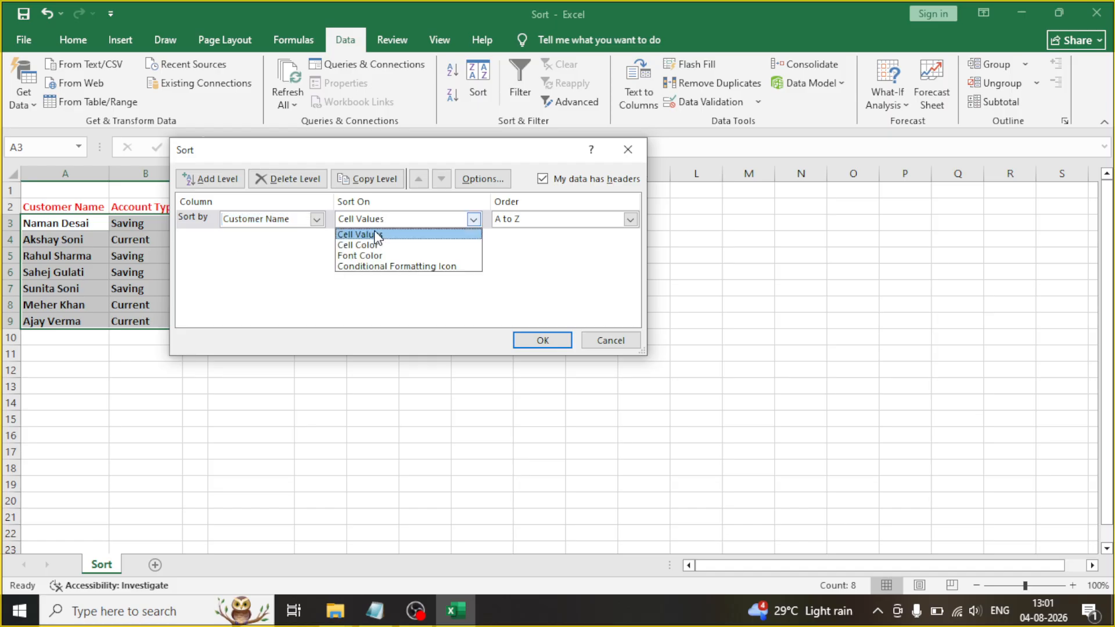
click(378, 235)
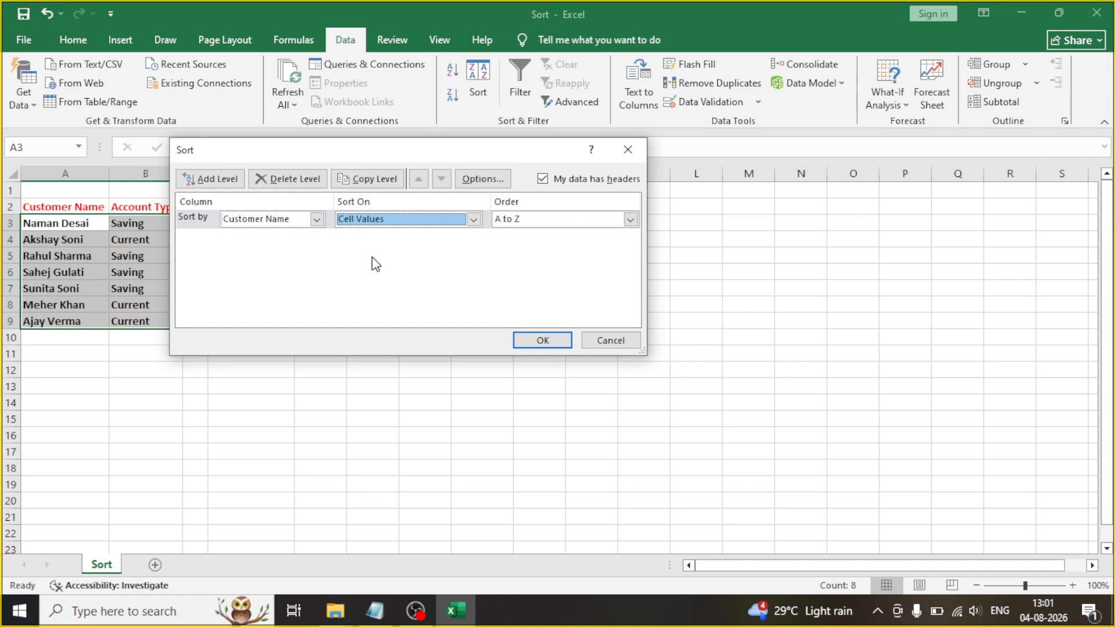
click(526, 221)
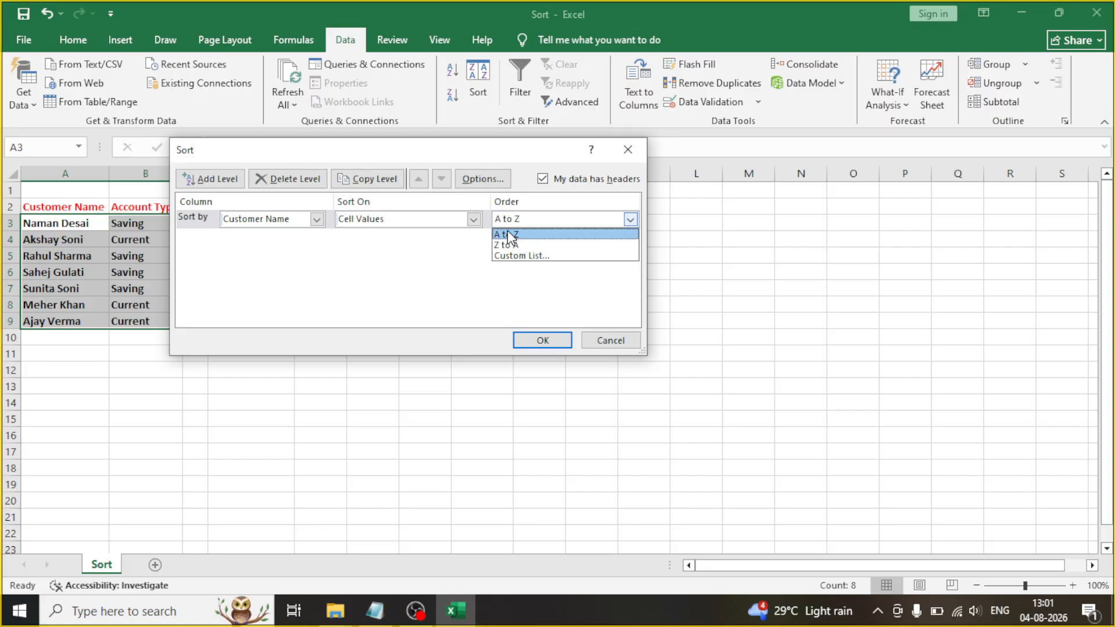
click(509, 235)
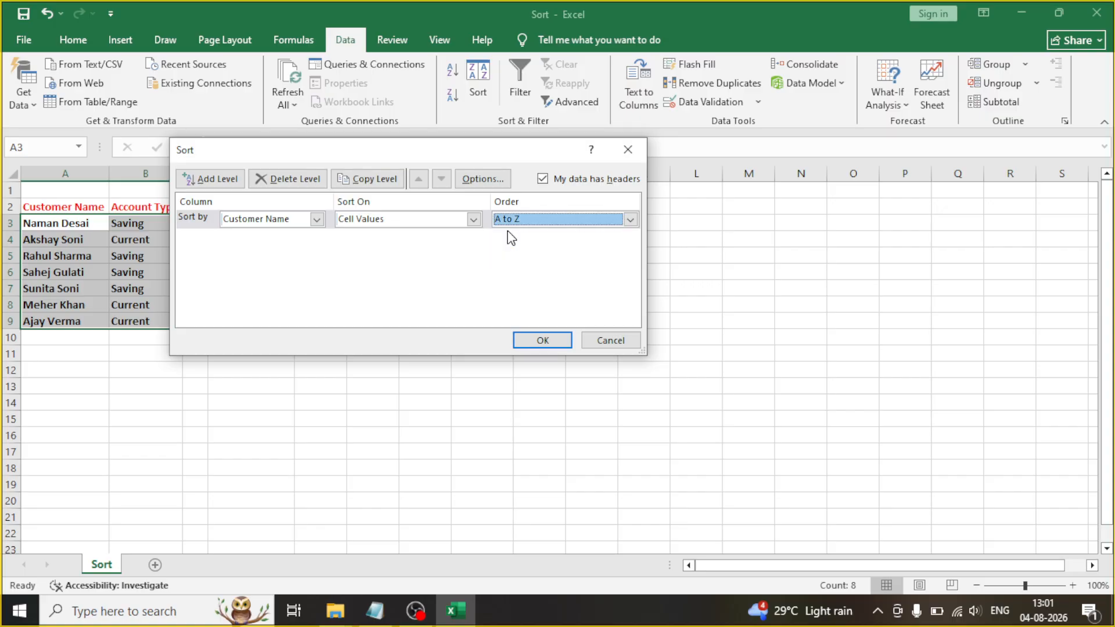
click(540, 343)
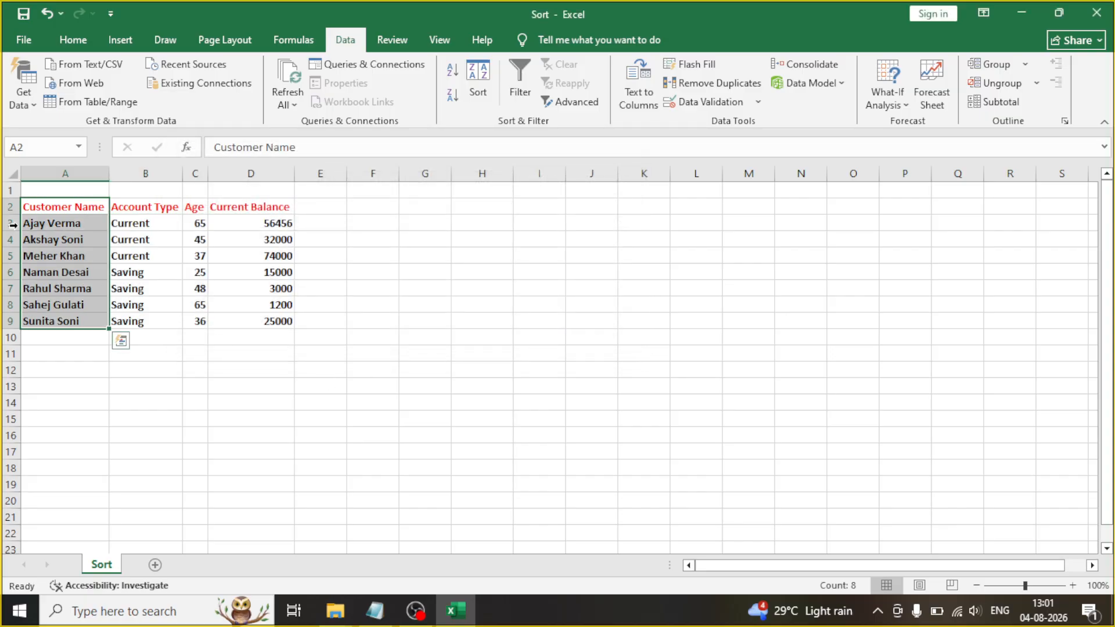
Check the order of the sorted customer names row by row in A3:A9.
click(31, 223)
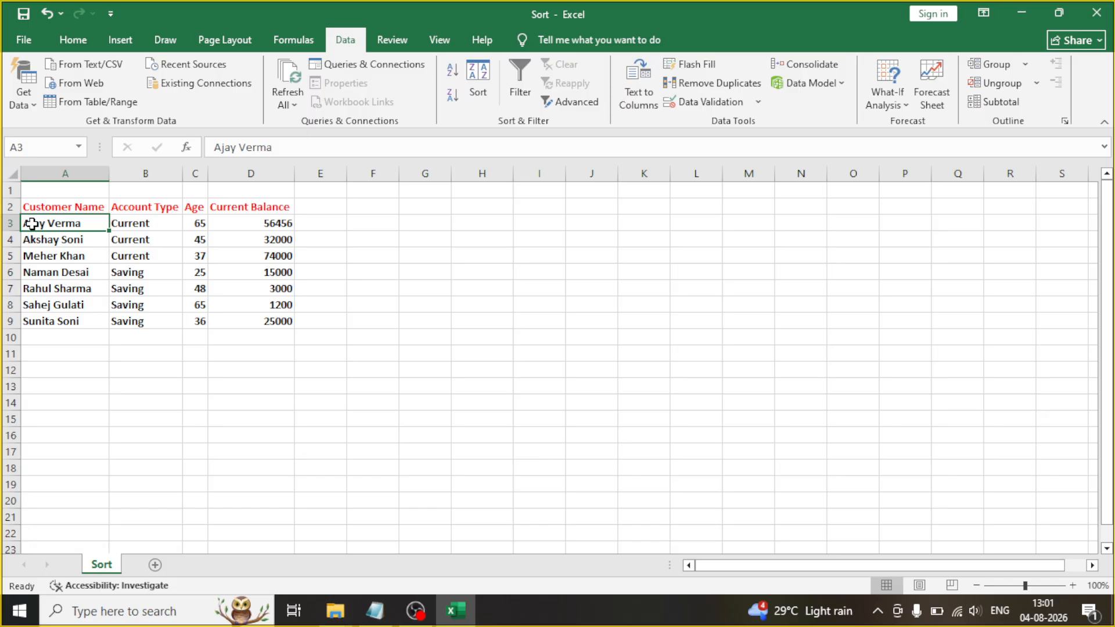
click(40, 240)
click(42, 251)
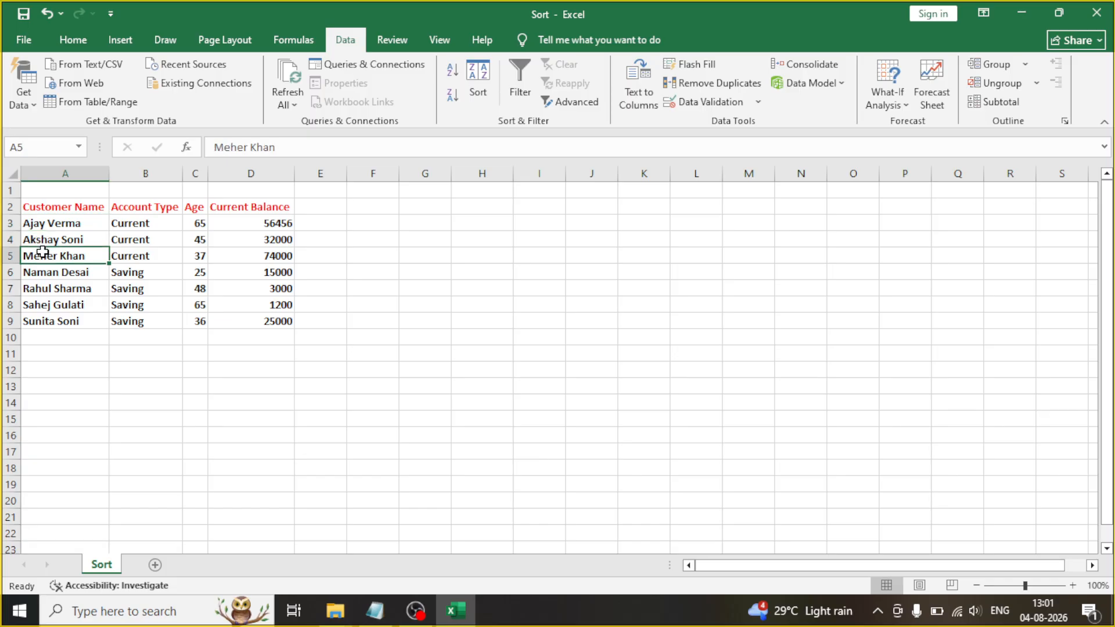
click(47, 273)
click(49, 289)
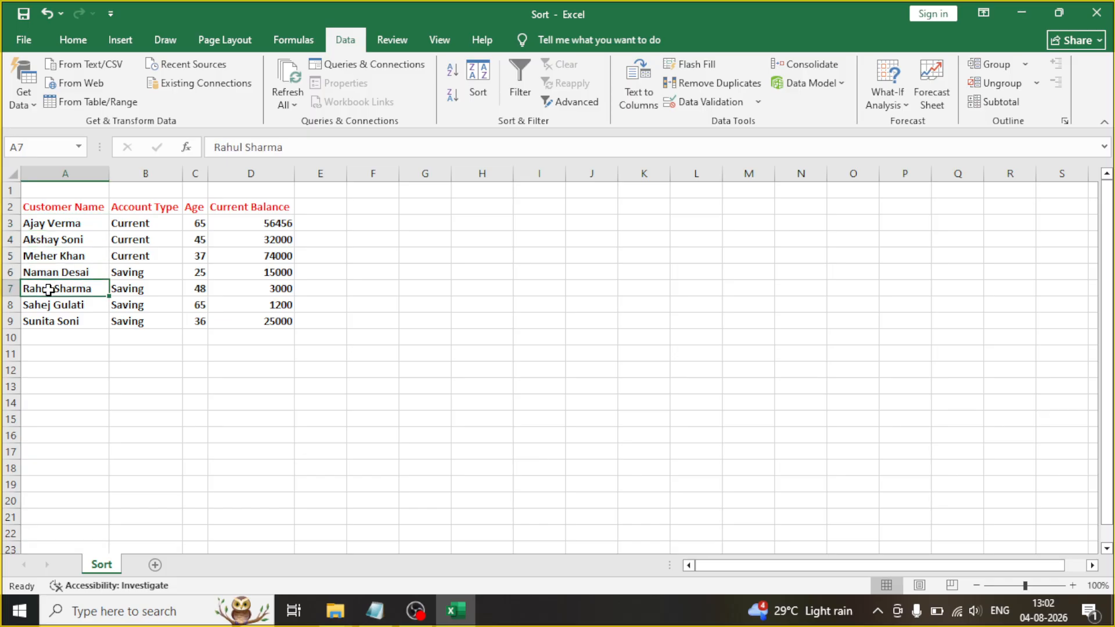
click(52, 306)
click(55, 318)
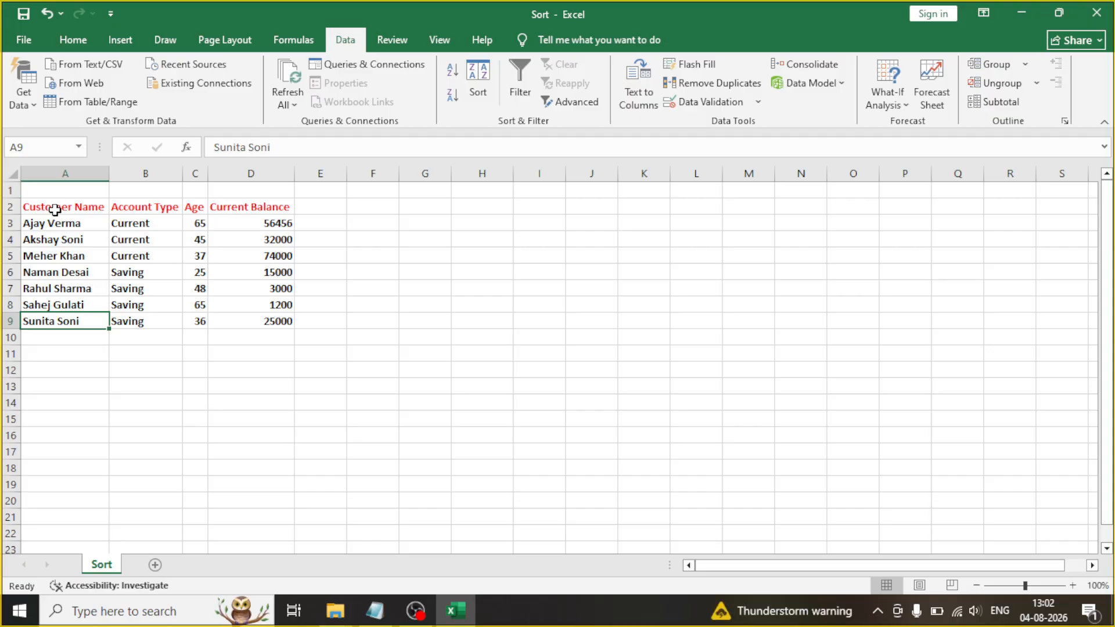
click(42, 229)
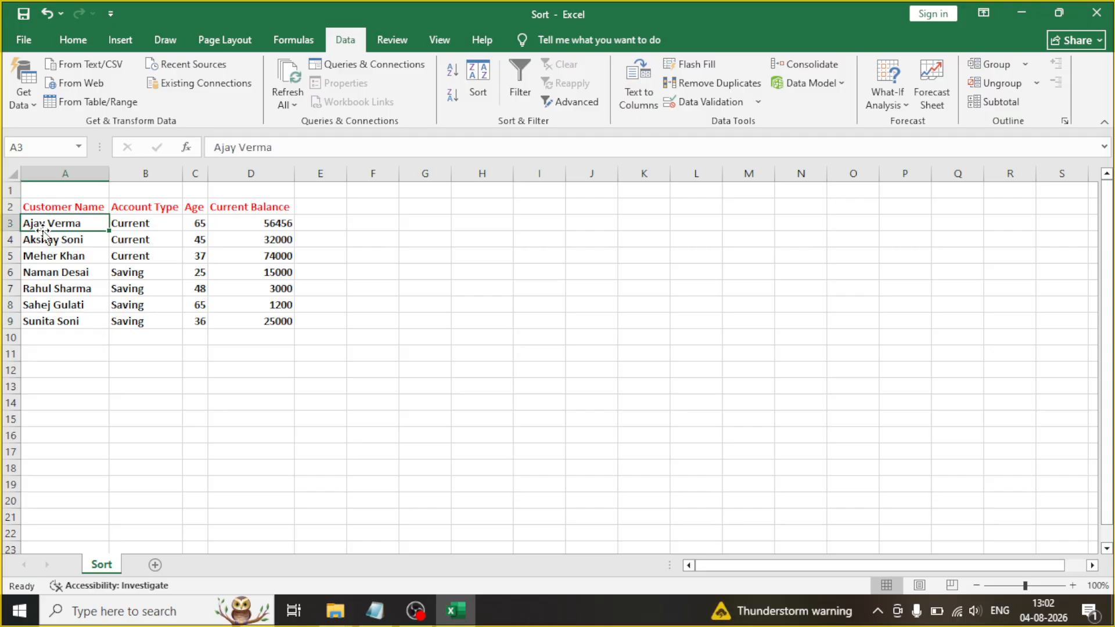
click(479, 107)
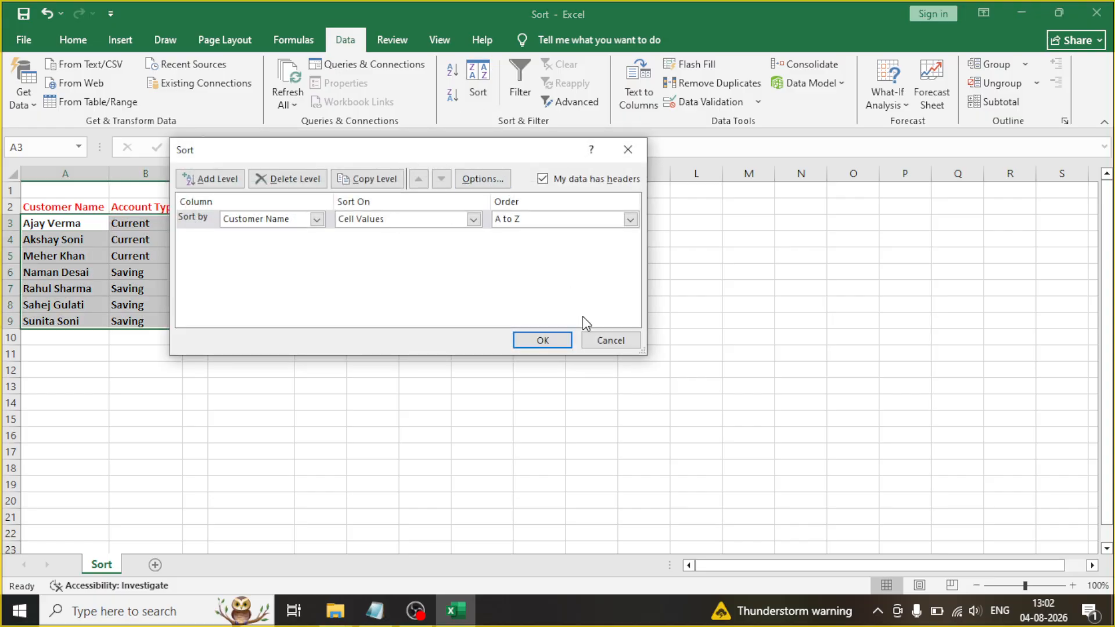
click(585, 342)
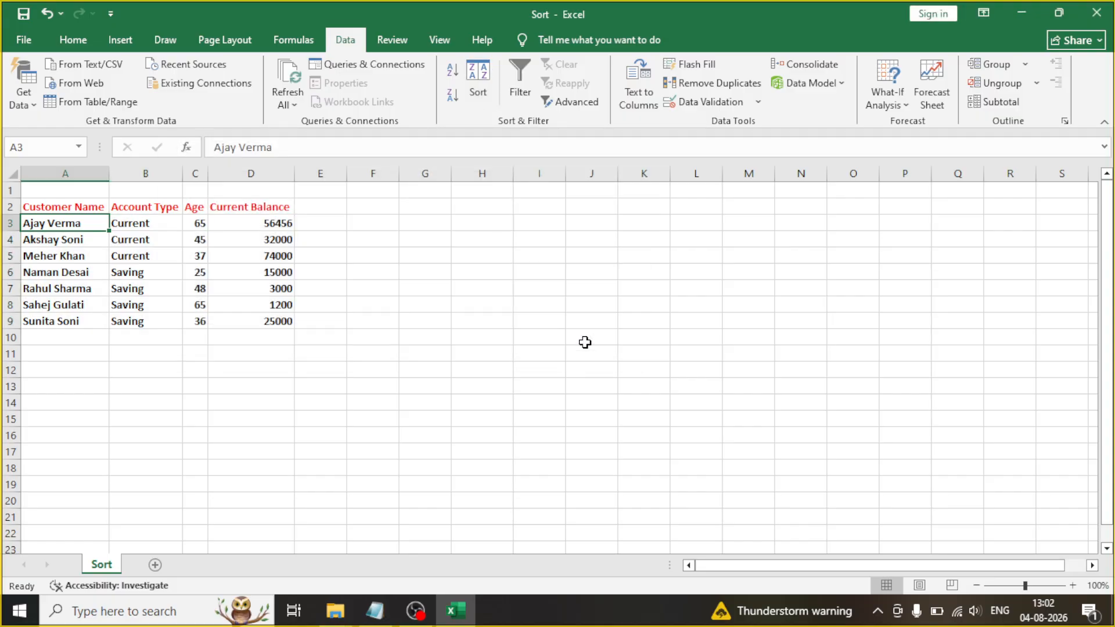
click(457, 294)
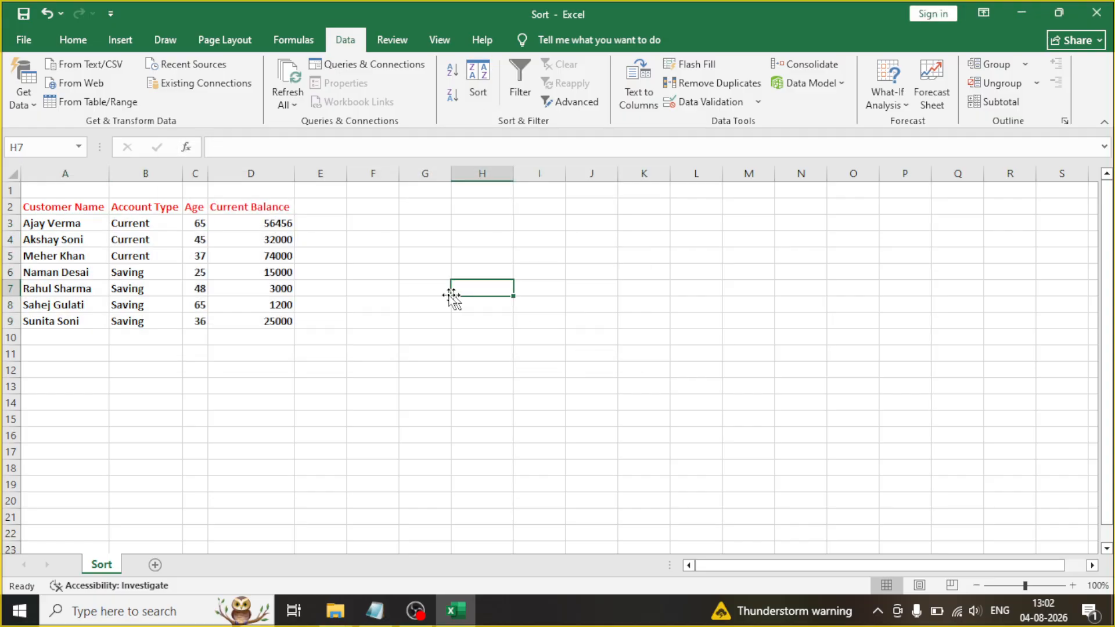
click(362, 283)
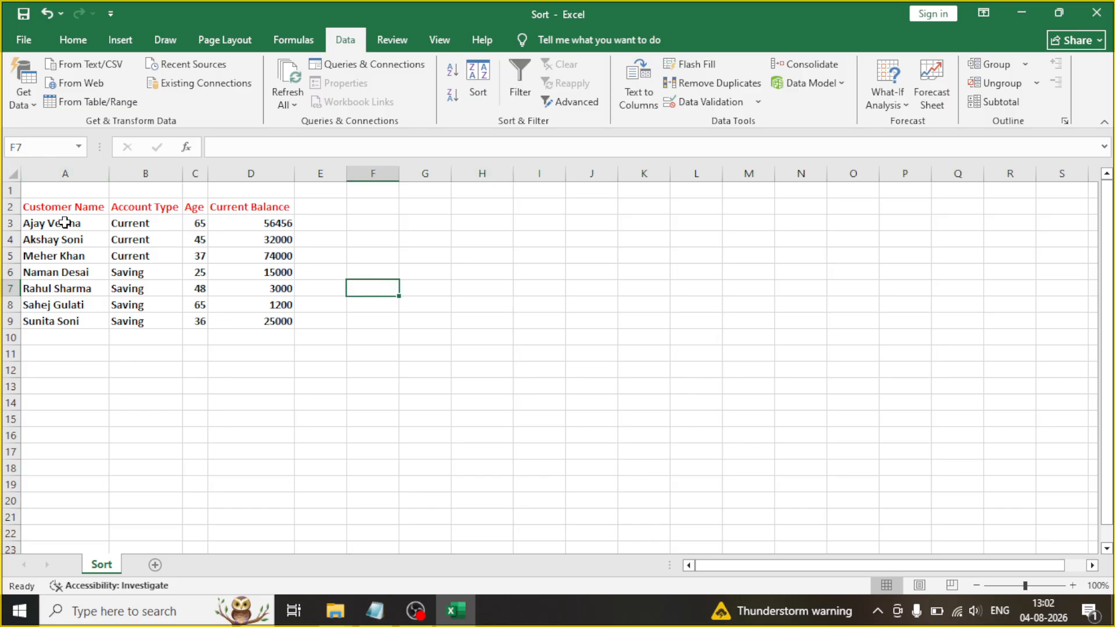
Sort the customer table by Age on Cell Values in Smallest to Largest order.
click(126, 222)
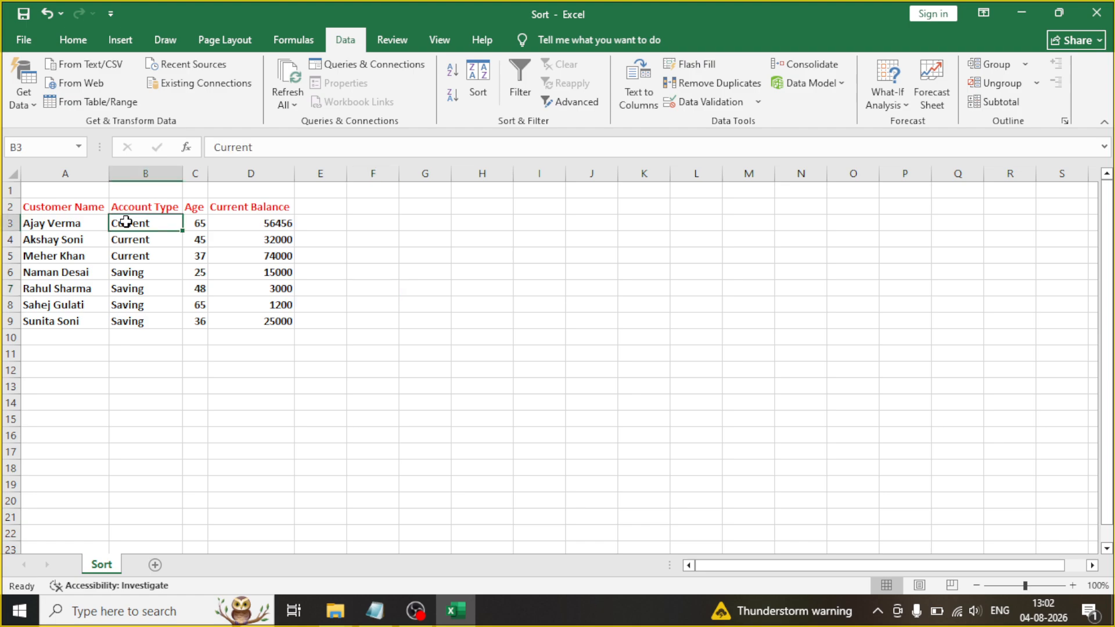
click(190, 225)
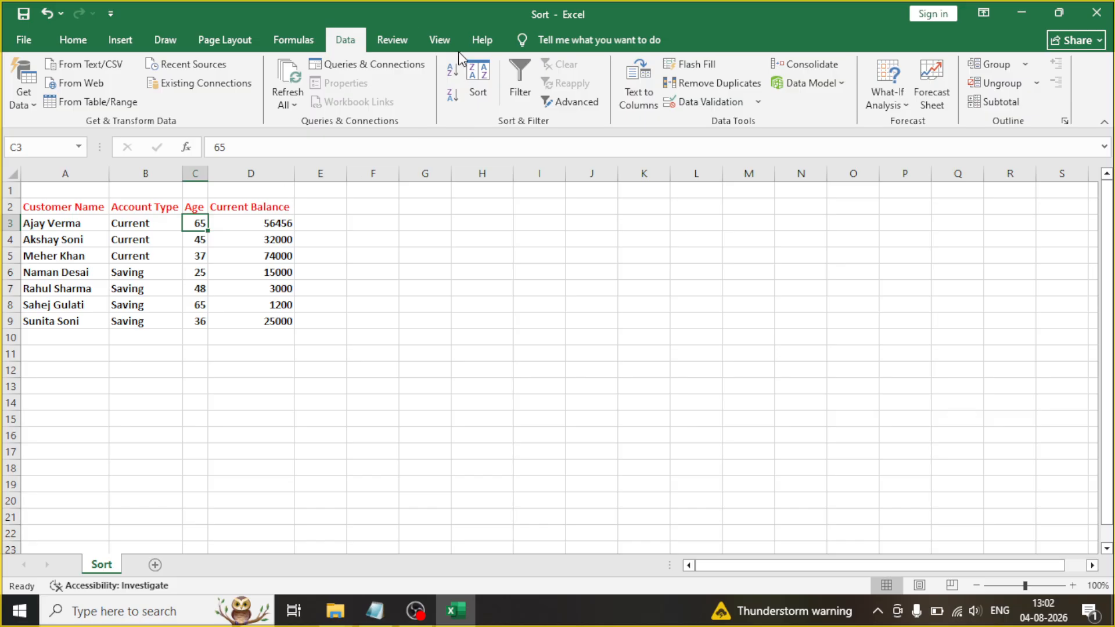
click(478, 79)
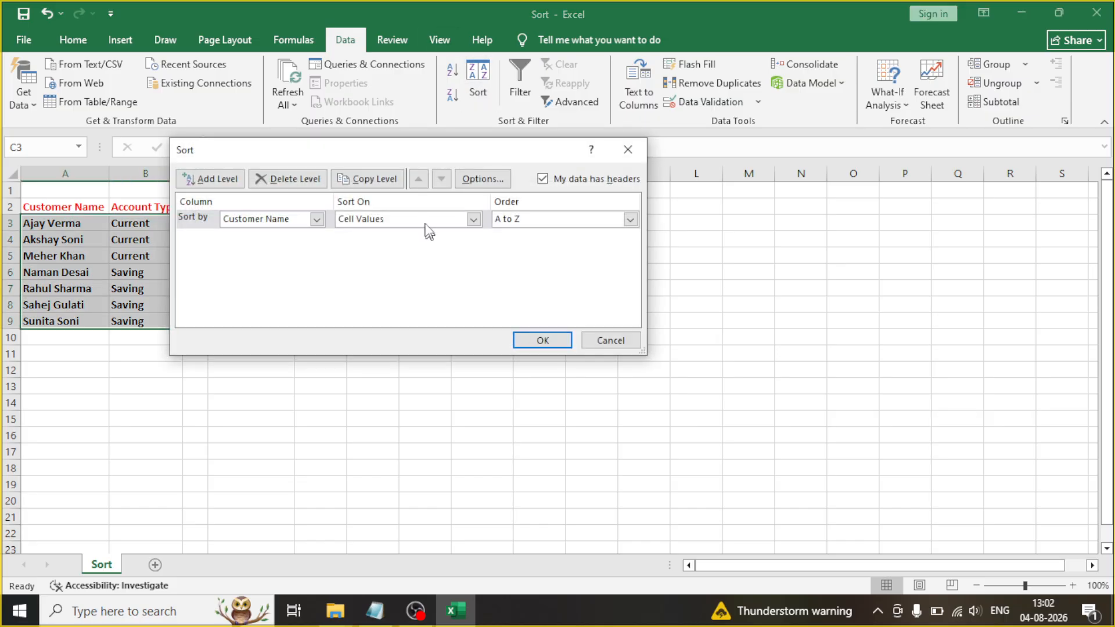
click(317, 221)
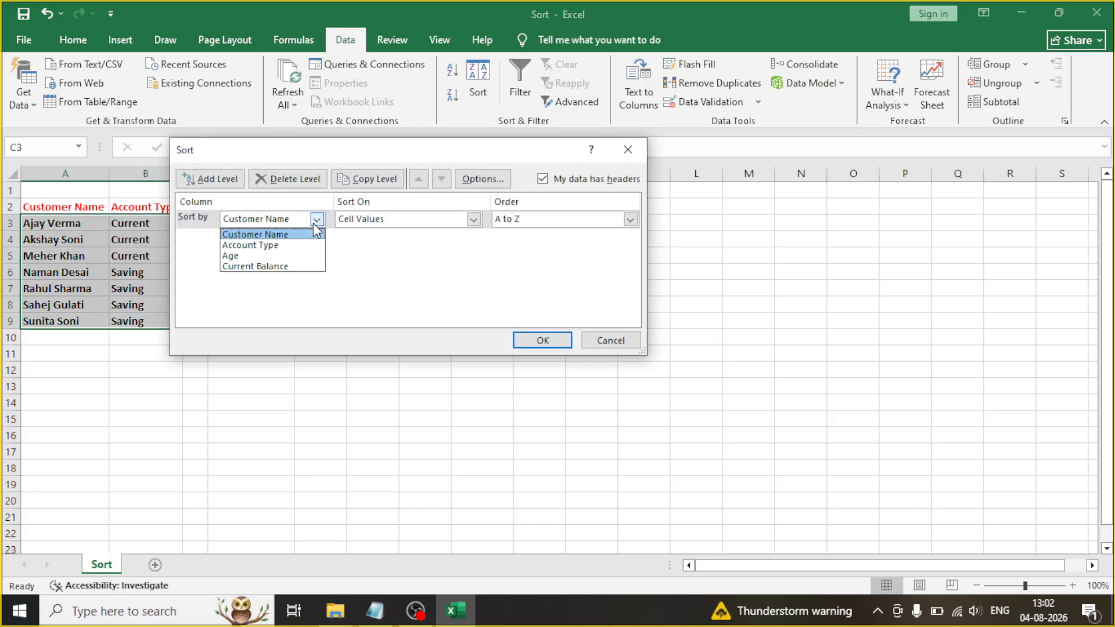
click(256, 255)
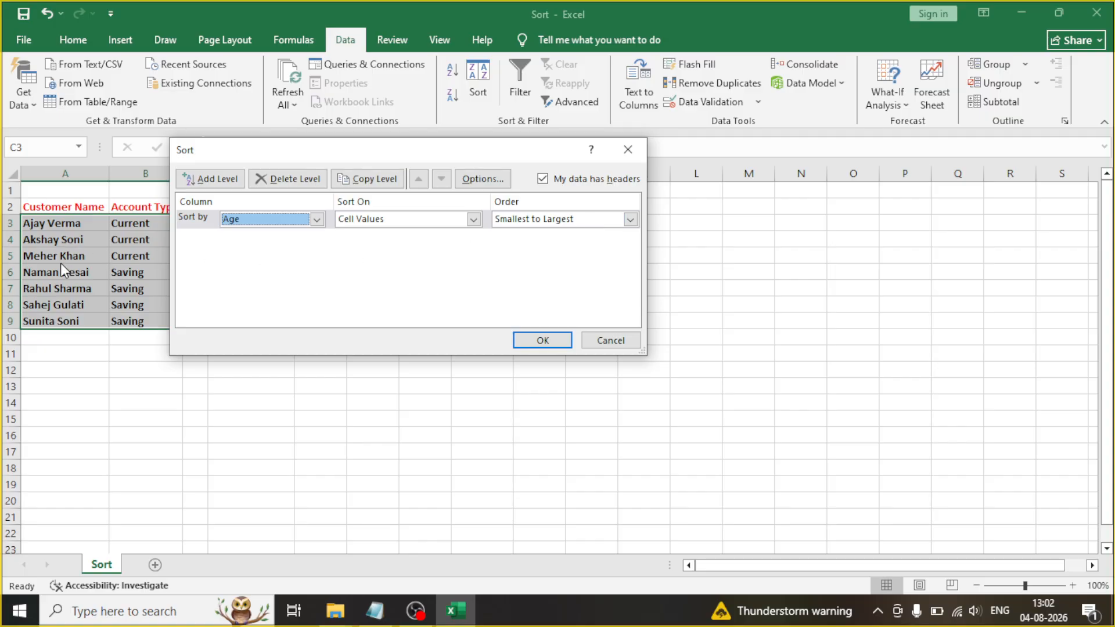
click(509, 221)
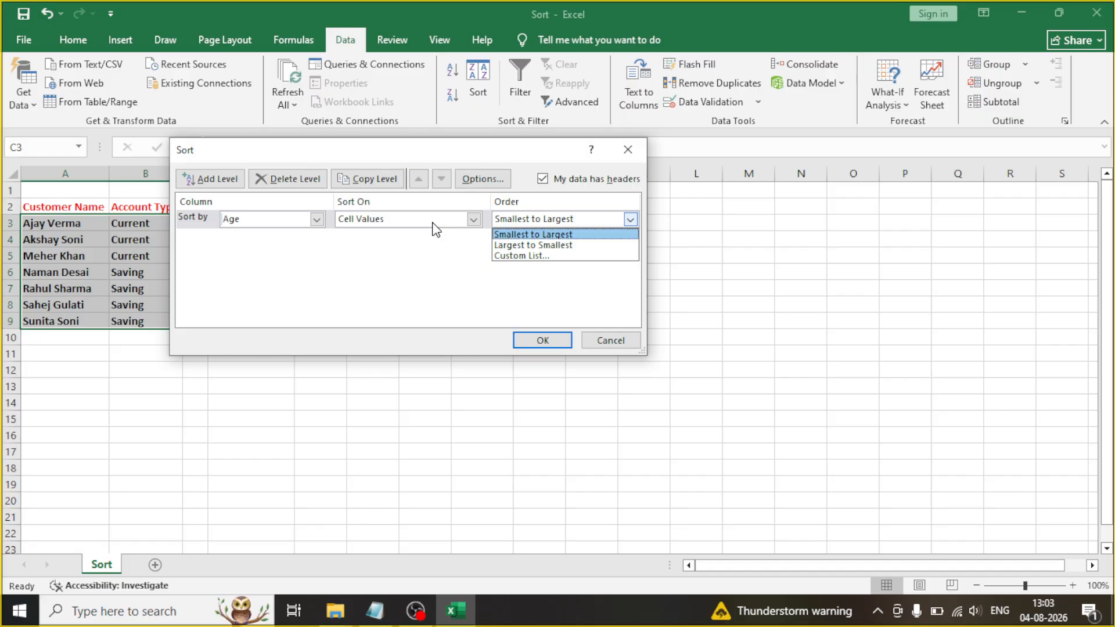
click(512, 233)
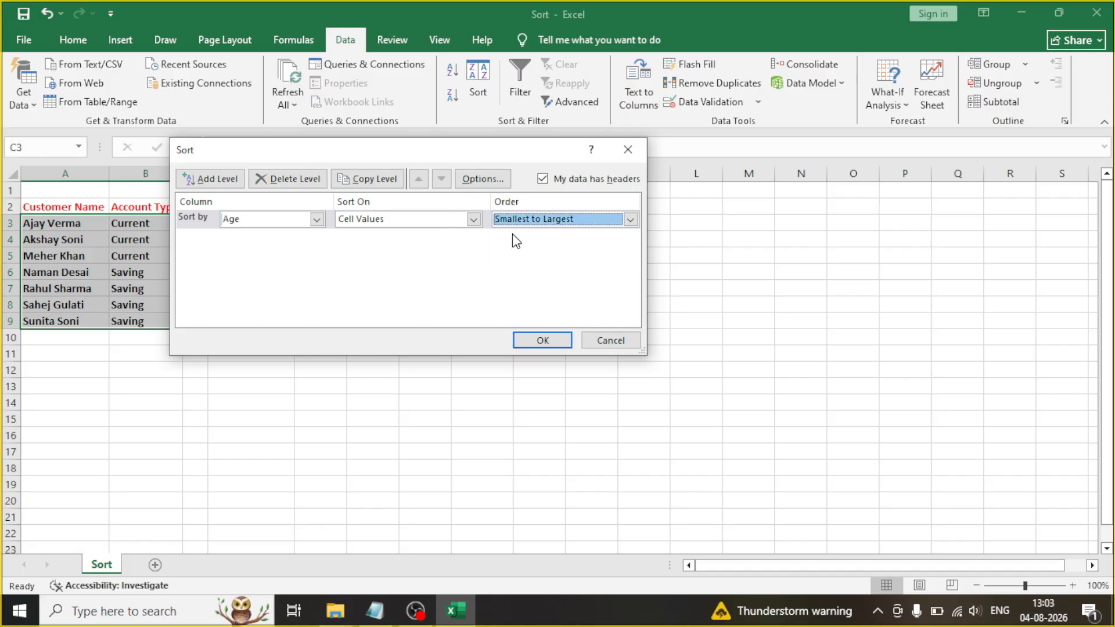
click(542, 341)
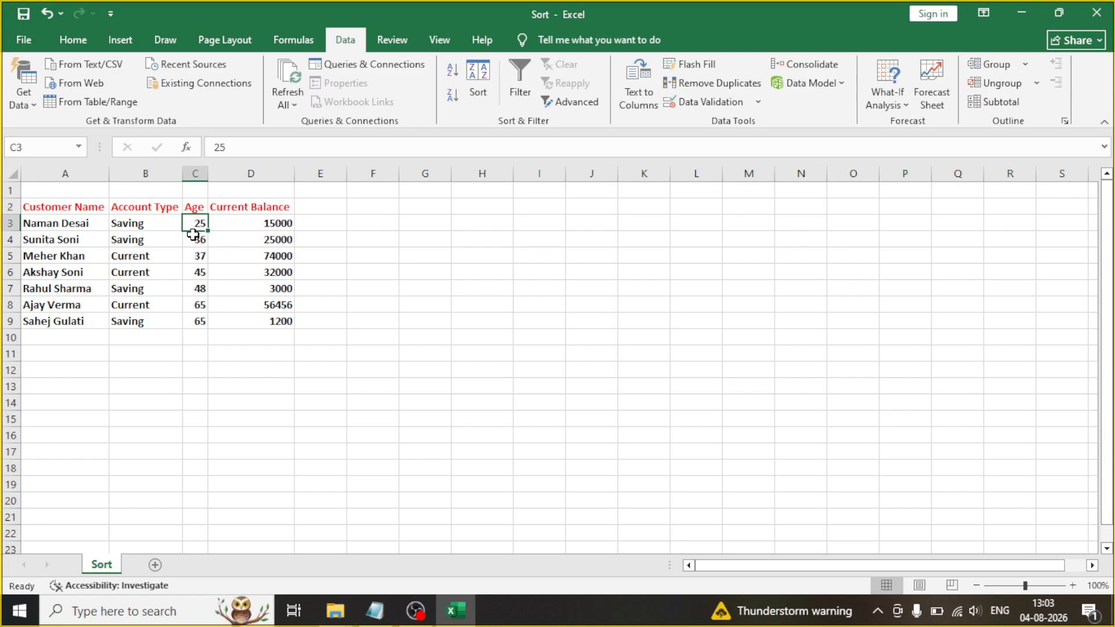
Check the order of the sorted ages row by row down to C9.
click(196, 240)
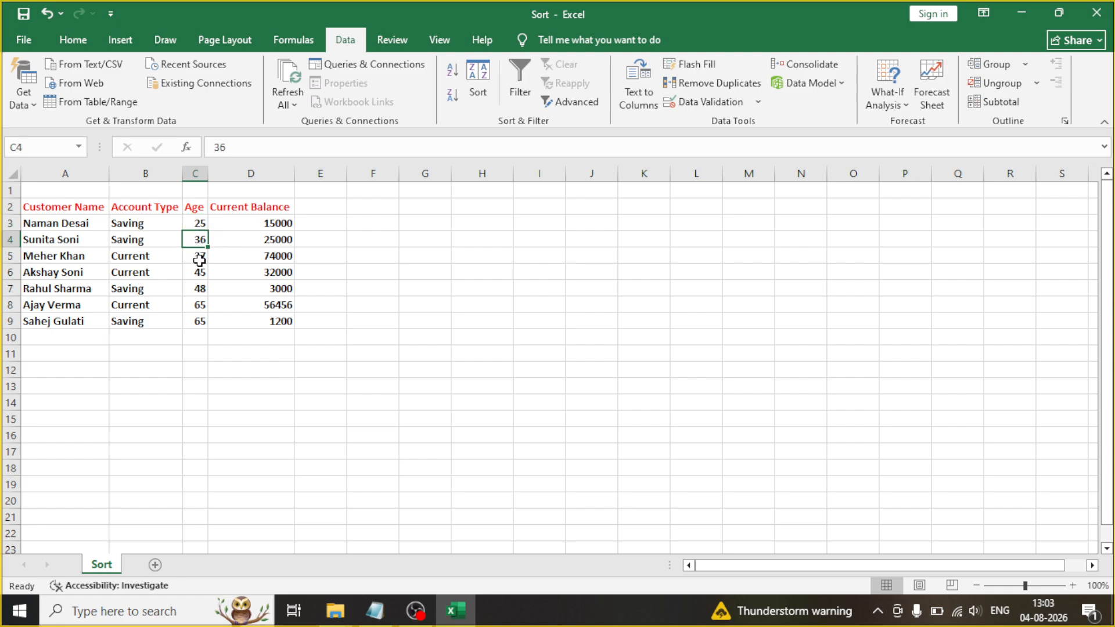
click(199, 256)
click(200, 273)
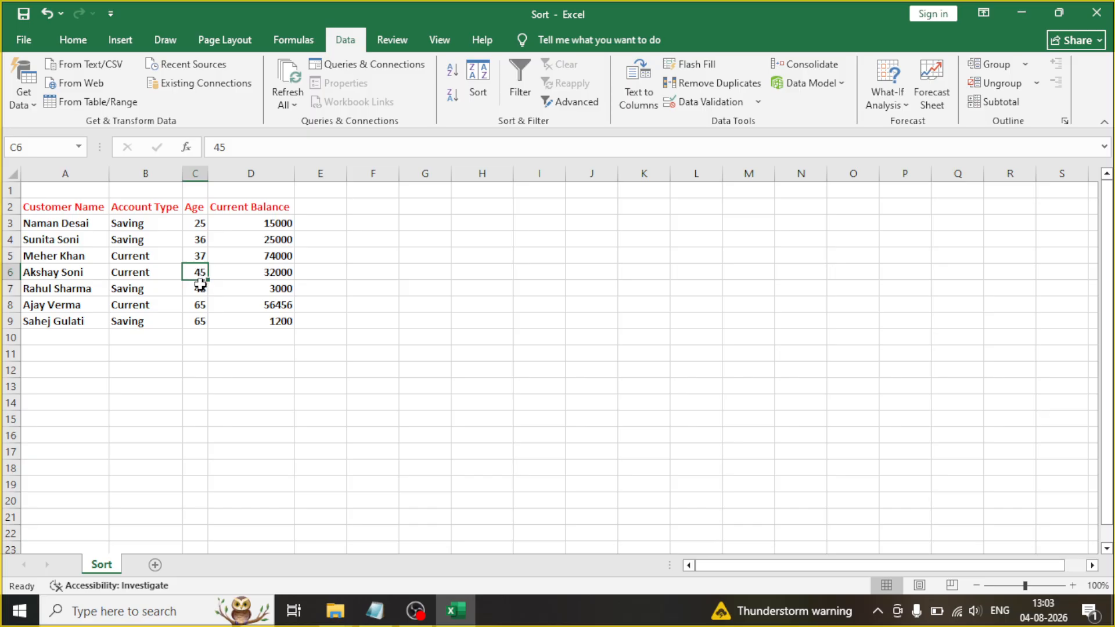
click(200, 288)
click(200, 303)
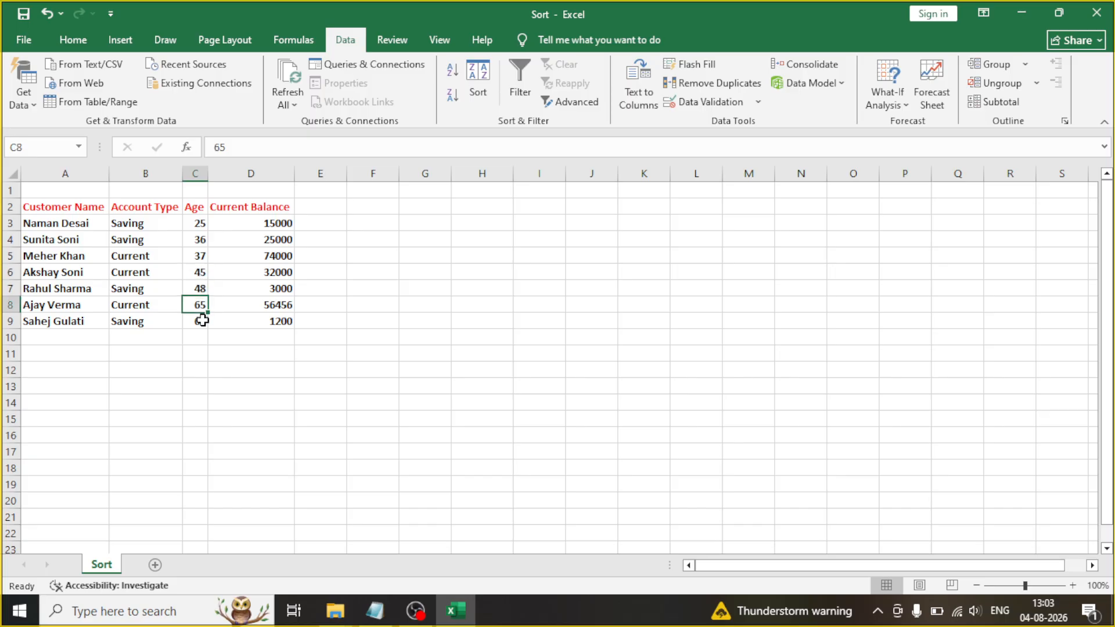
click(202, 321)
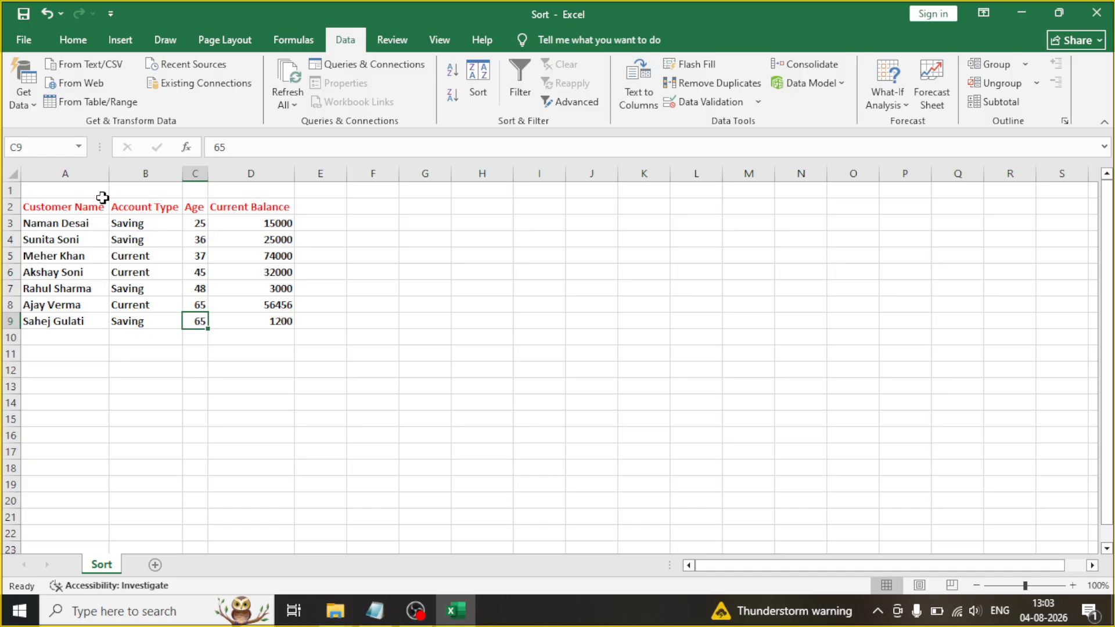
Sort the customer table by Account Type on Cell Values in A to Z order.
click(81, 207)
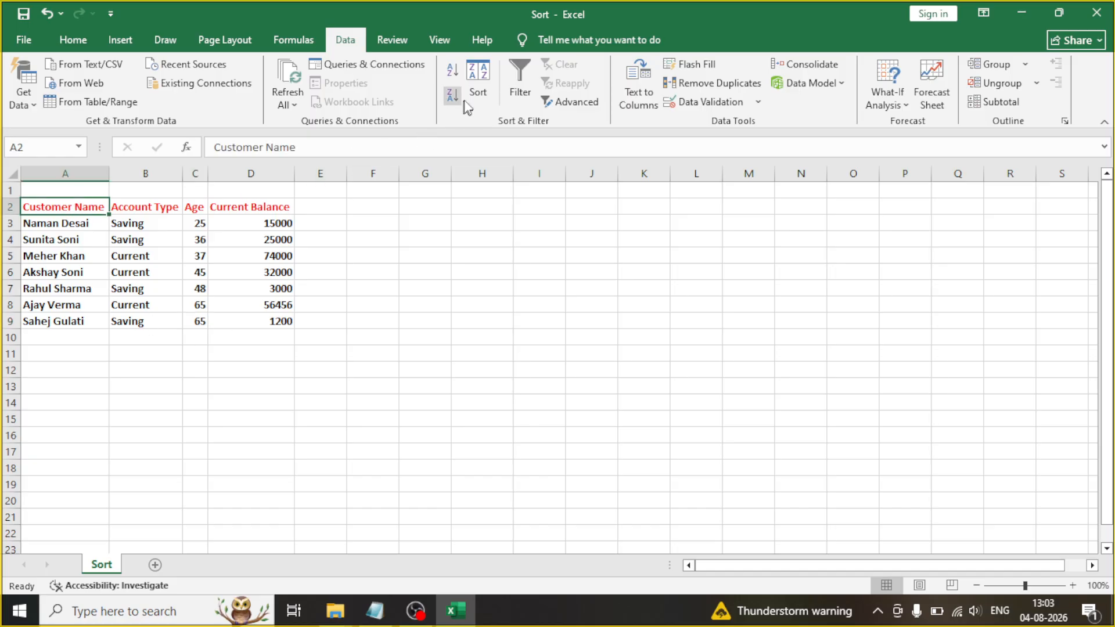
click(478, 87)
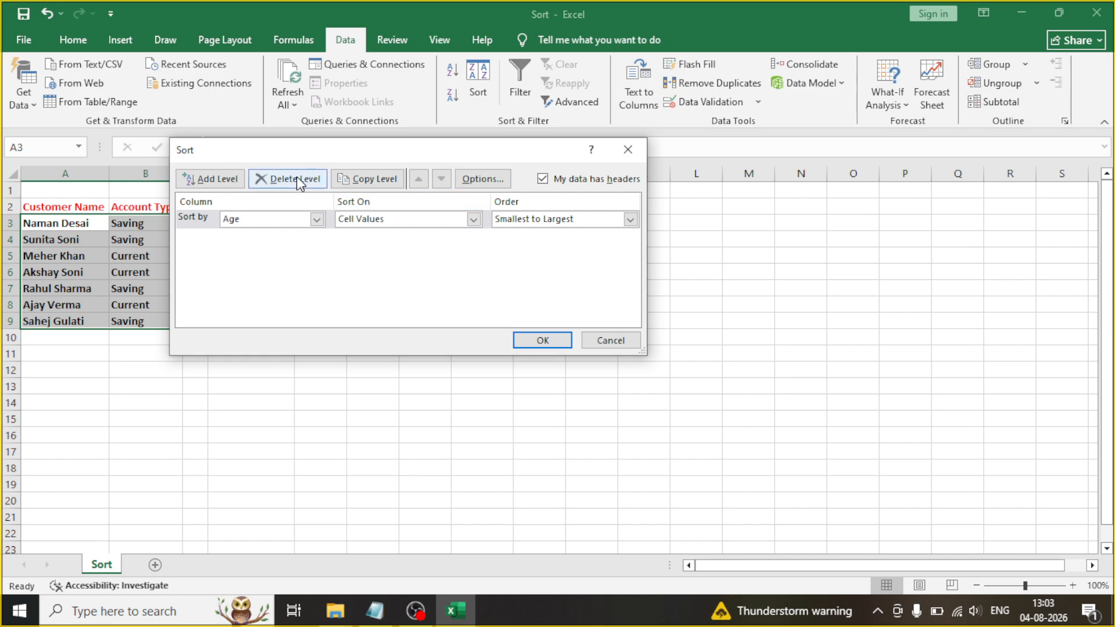
click(317, 219)
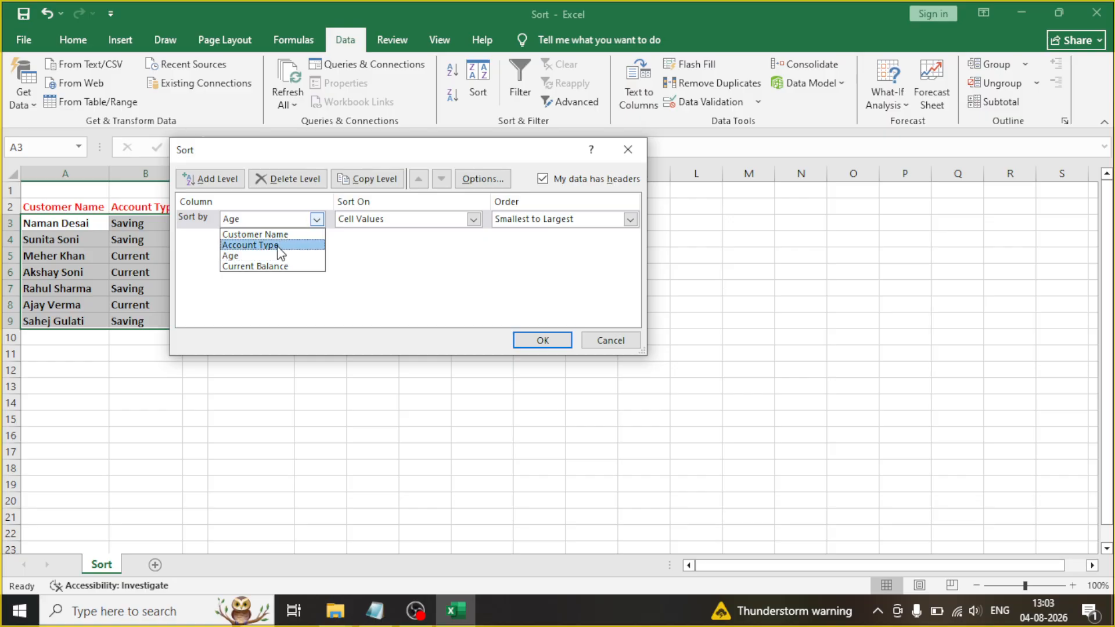
click(250, 245)
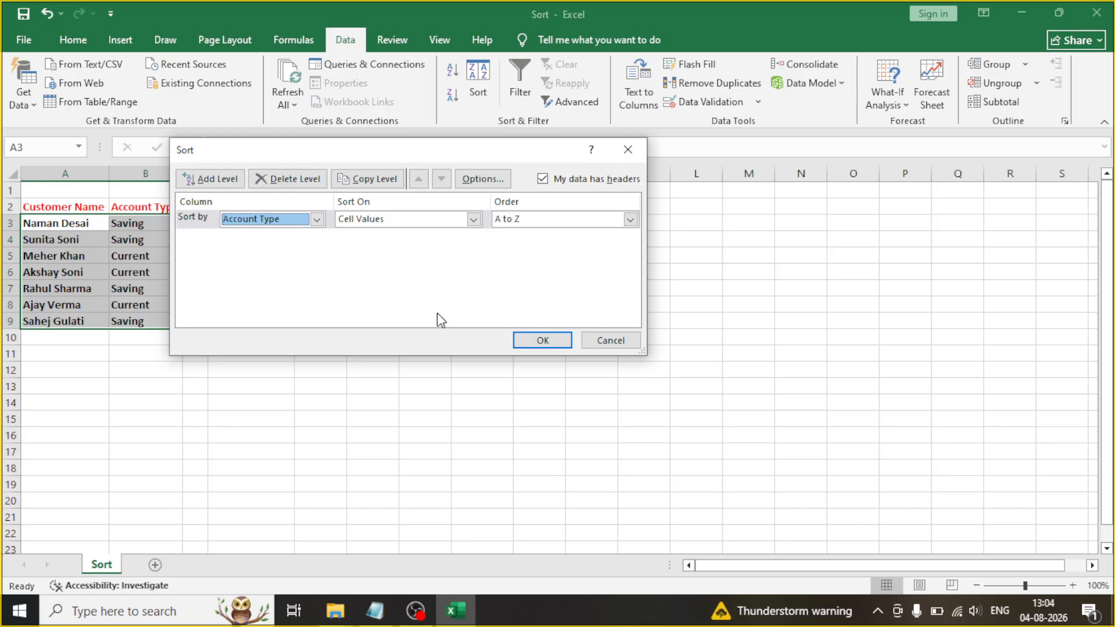
click(561, 344)
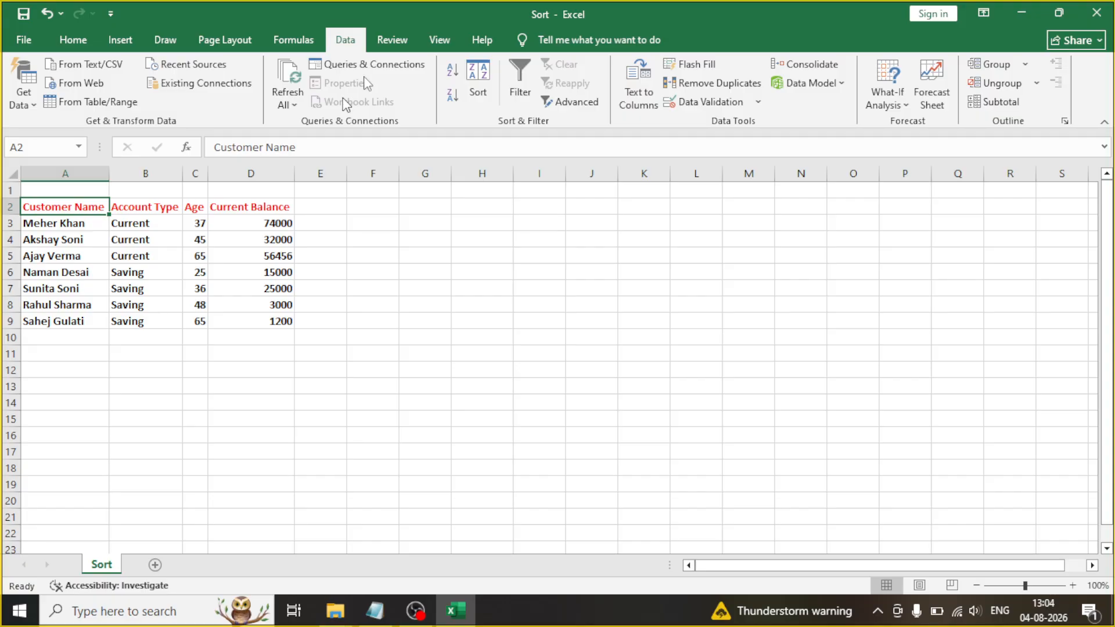
Add a second sort level on Current Balance, Largest to Smallest, below Account Type and apply the sort.
click(473, 108)
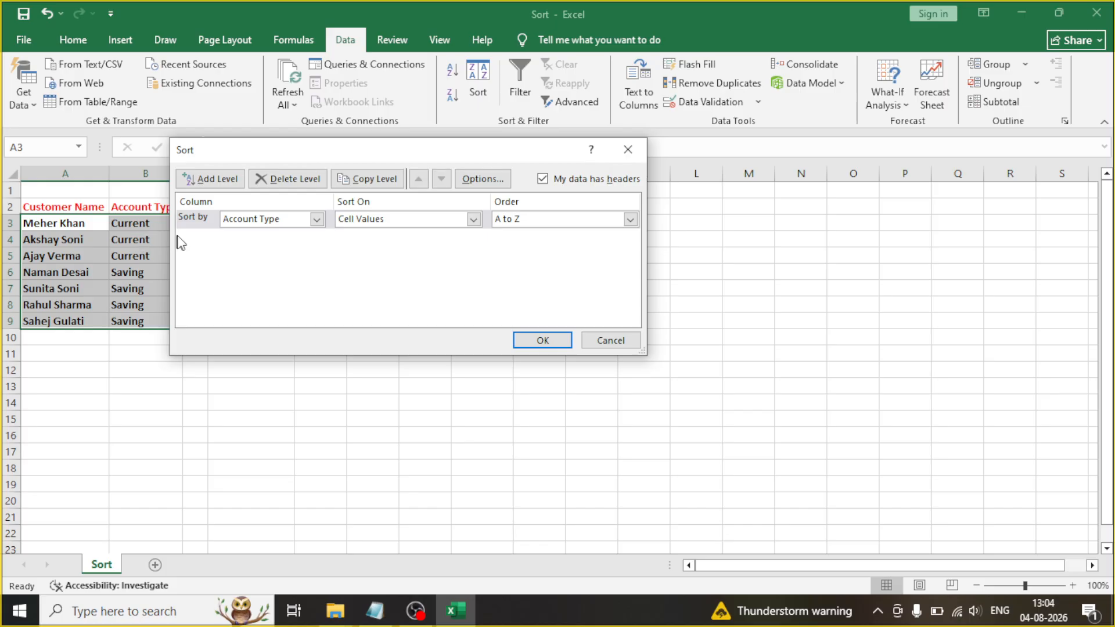
click(214, 182)
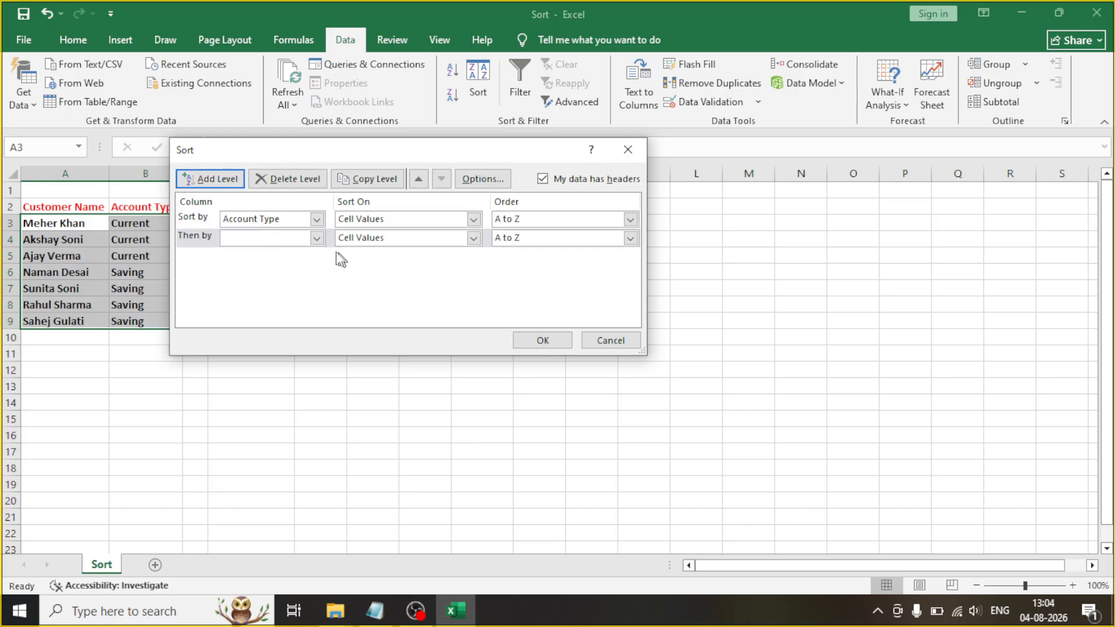
click(317, 239)
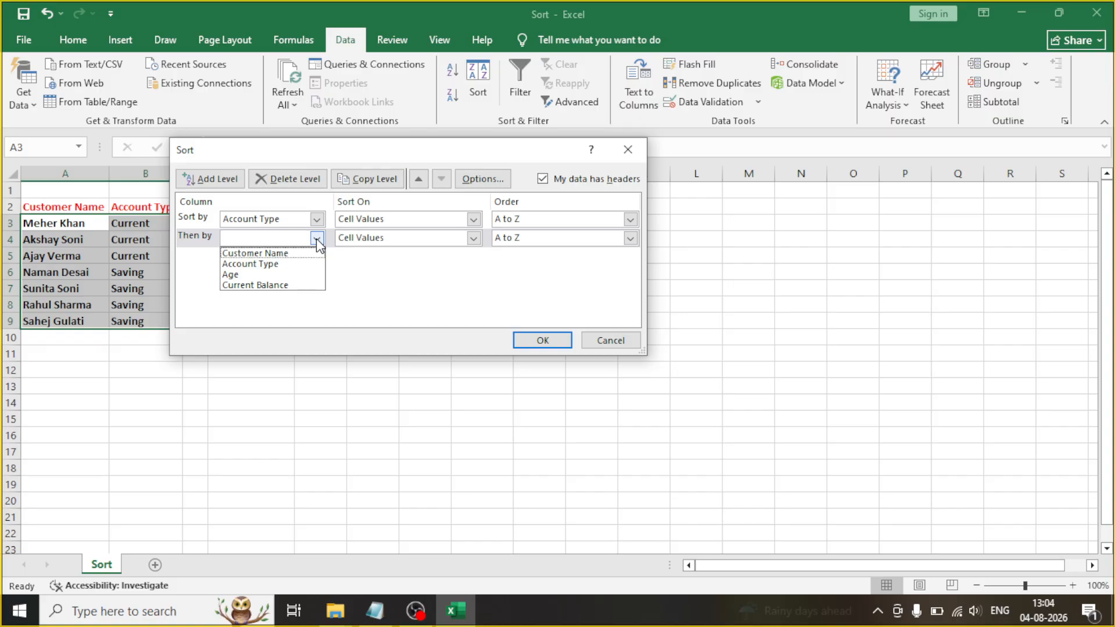
click(240, 285)
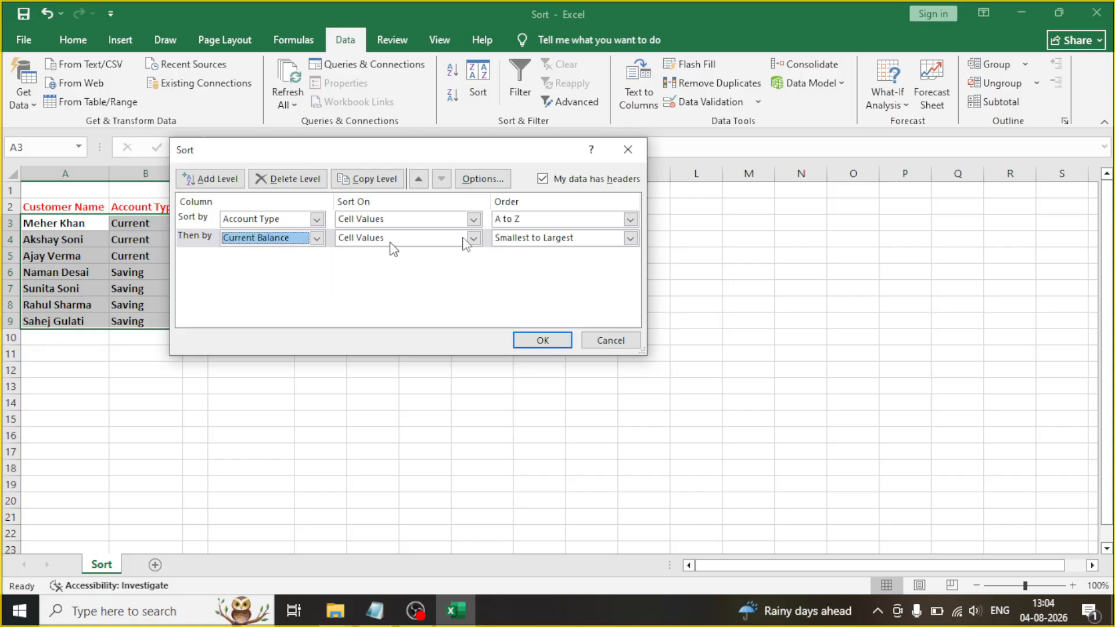
click(583, 239)
click(574, 263)
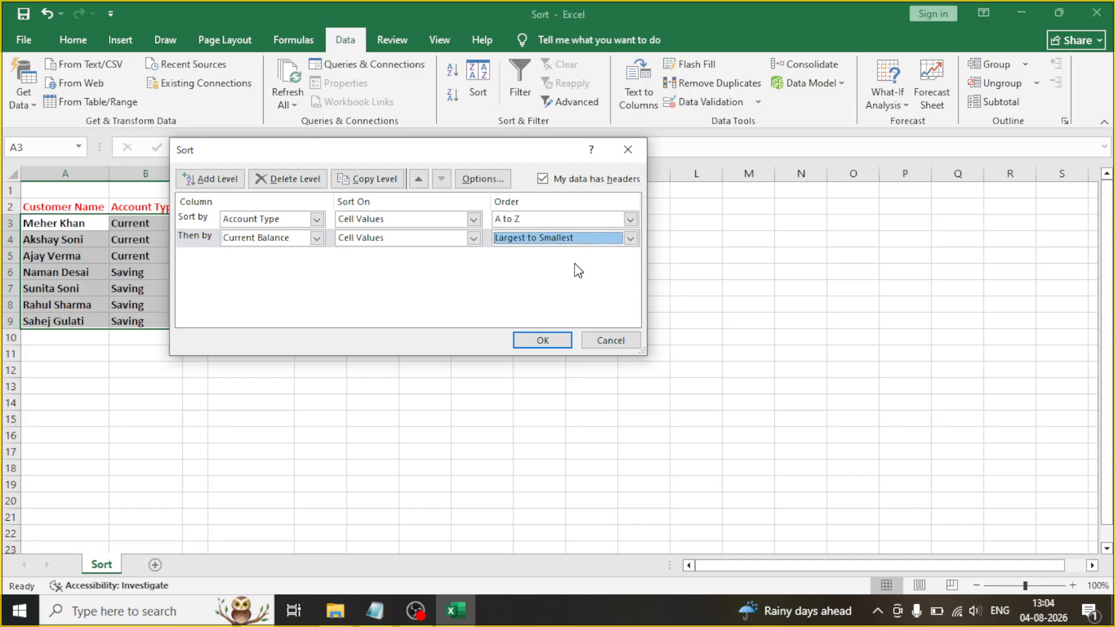
click(532, 340)
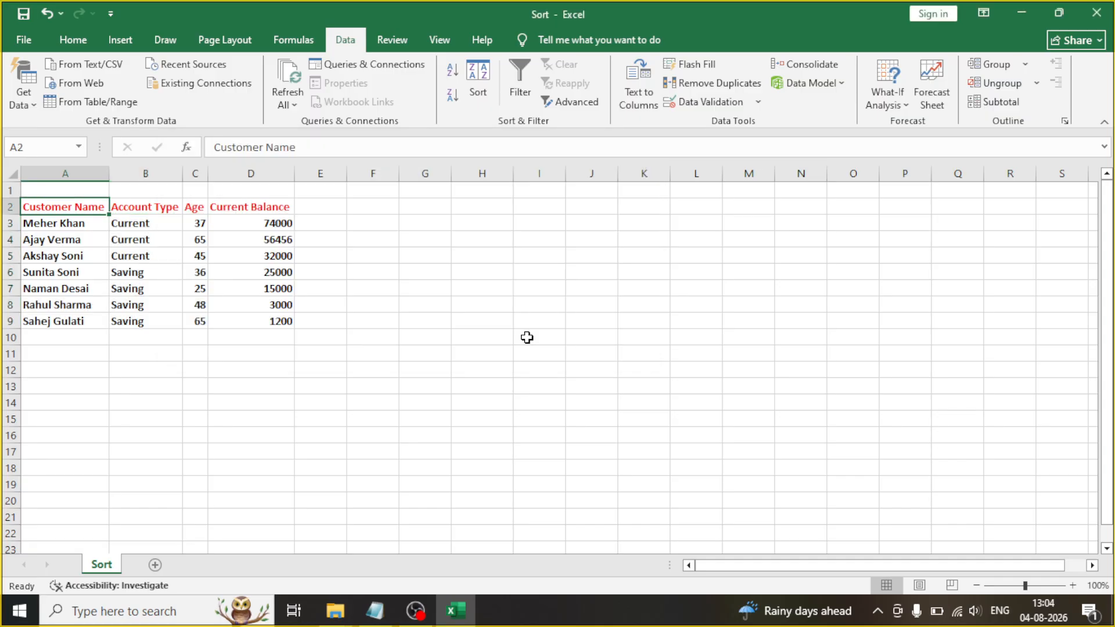
Check the order of the current balances within the Current rows and within the Saving rows.
drag(150, 224, 156, 253)
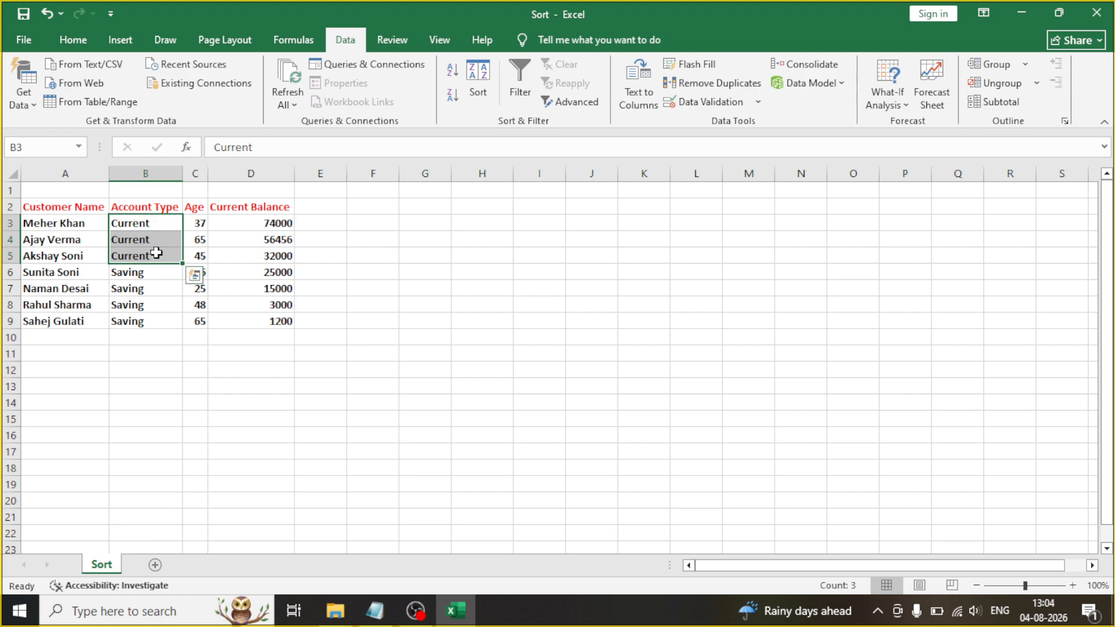
click(242, 223)
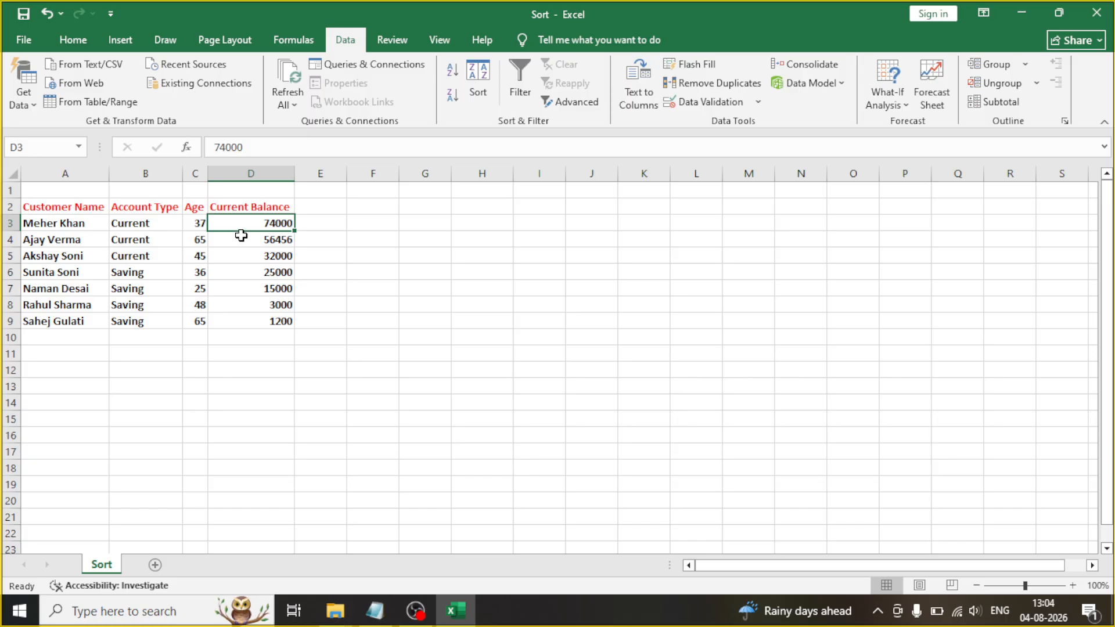
click(239, 237)
click(245, 256)
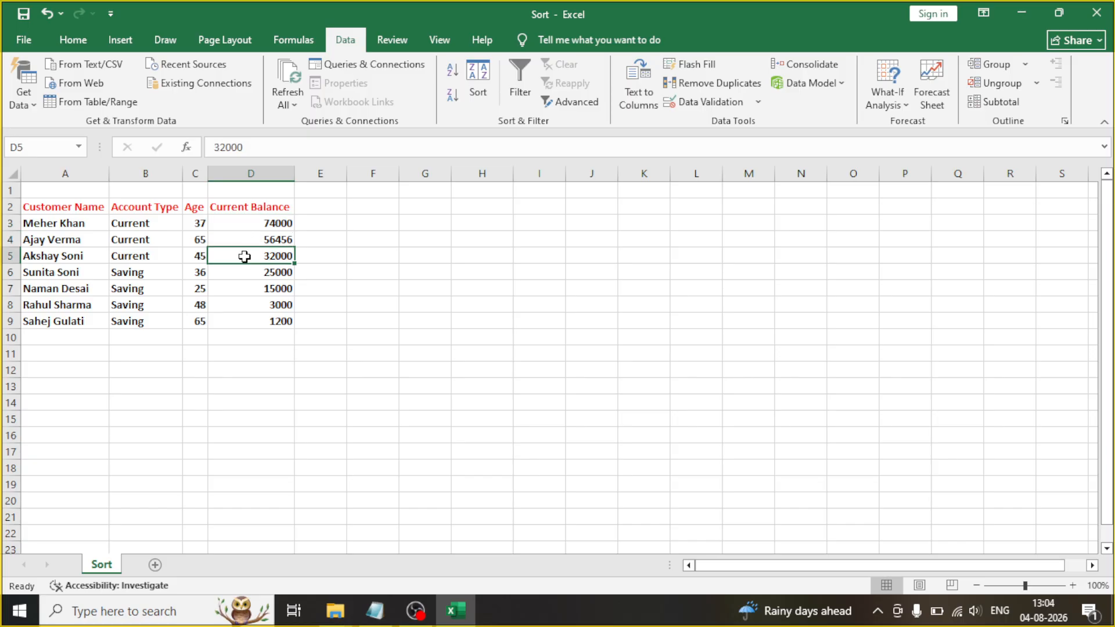
drag(117, 267, 125, 321)
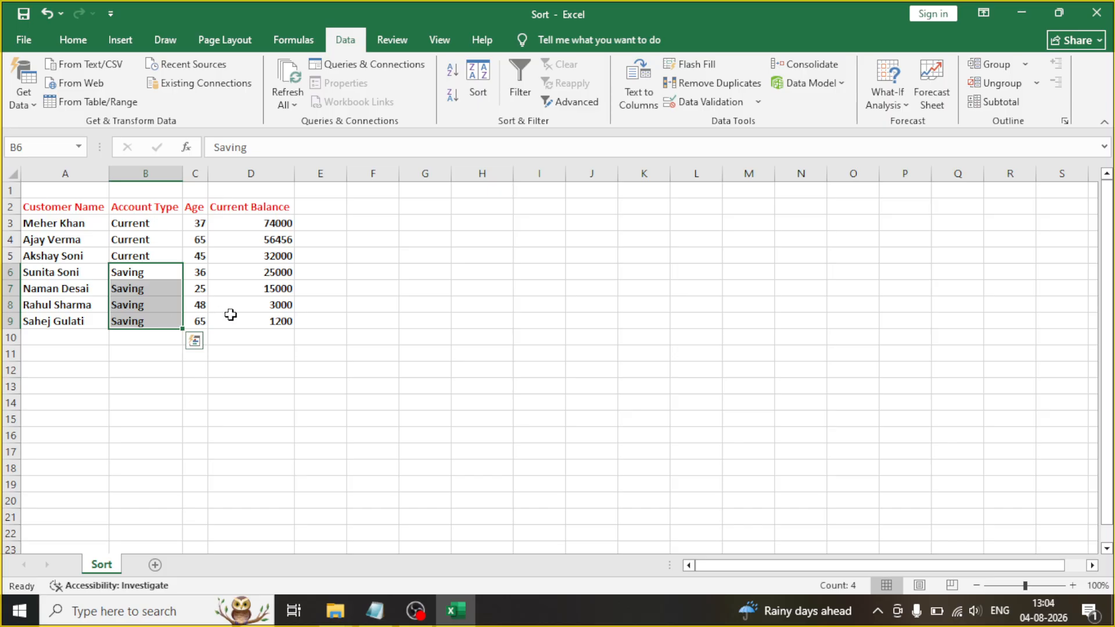
click(235, 273)
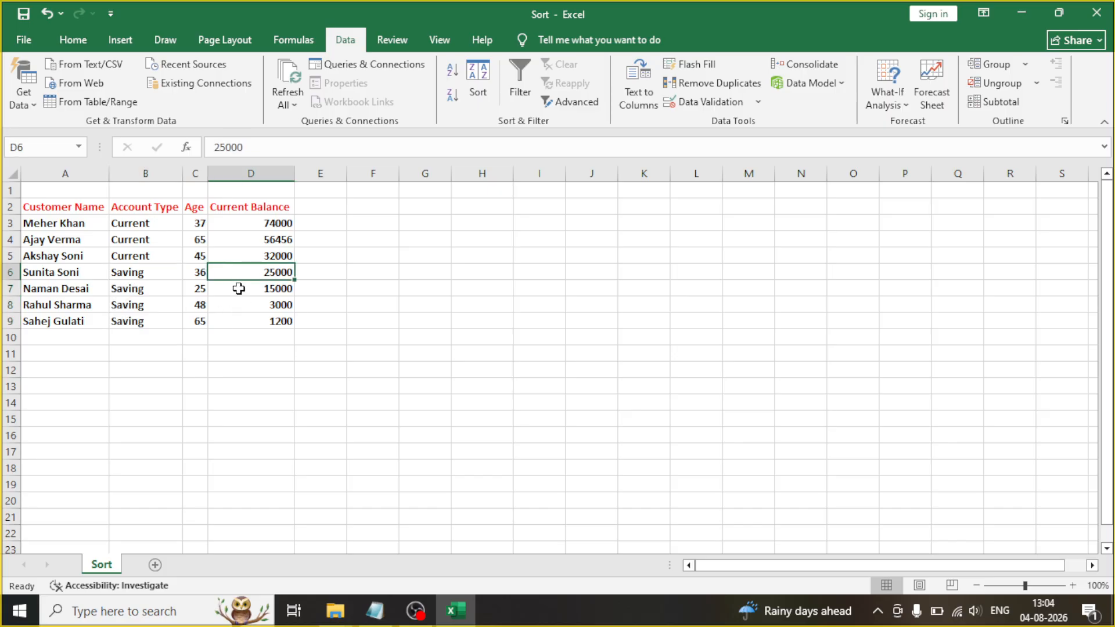
click(238, 288)
click(239, 304)
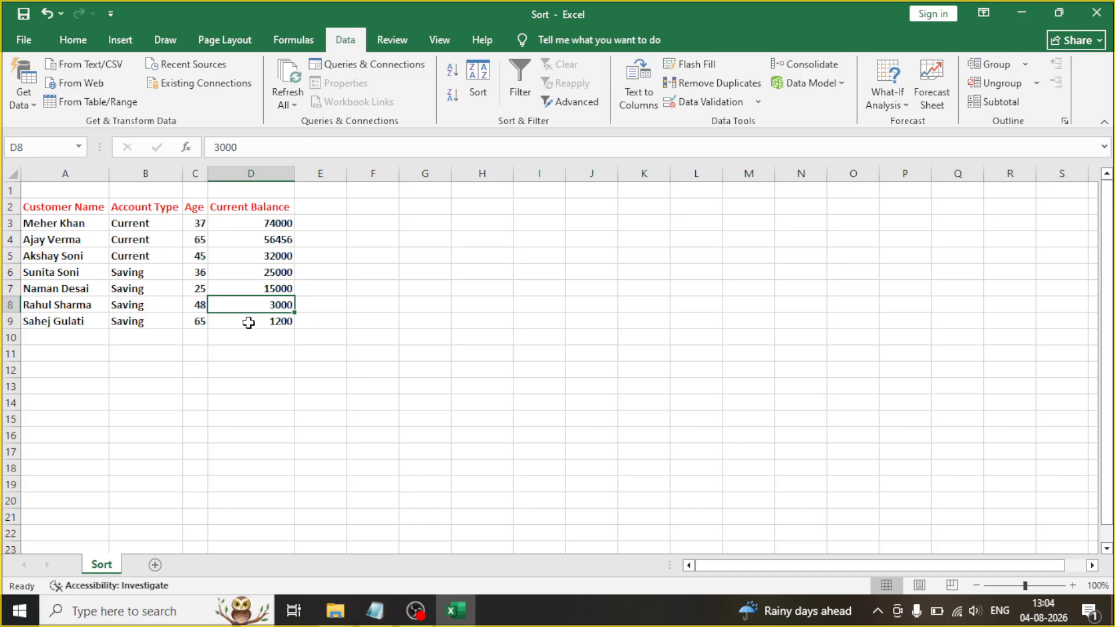
click(249, 322)
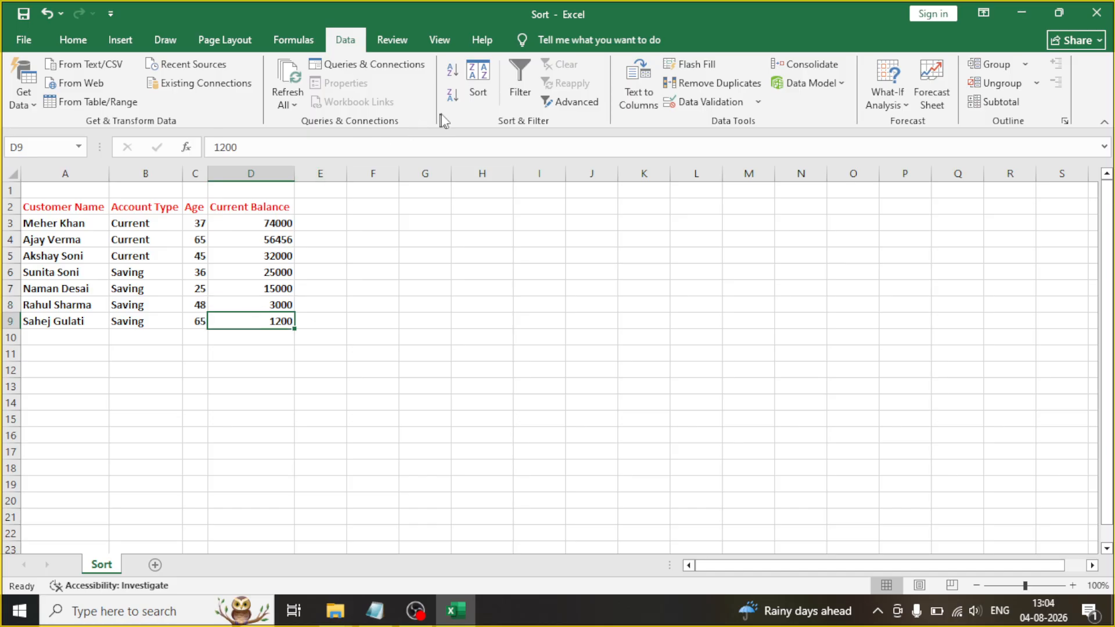
Delete both levels of the custom sort, add one empty level and duplicate it.
click(475, 93)
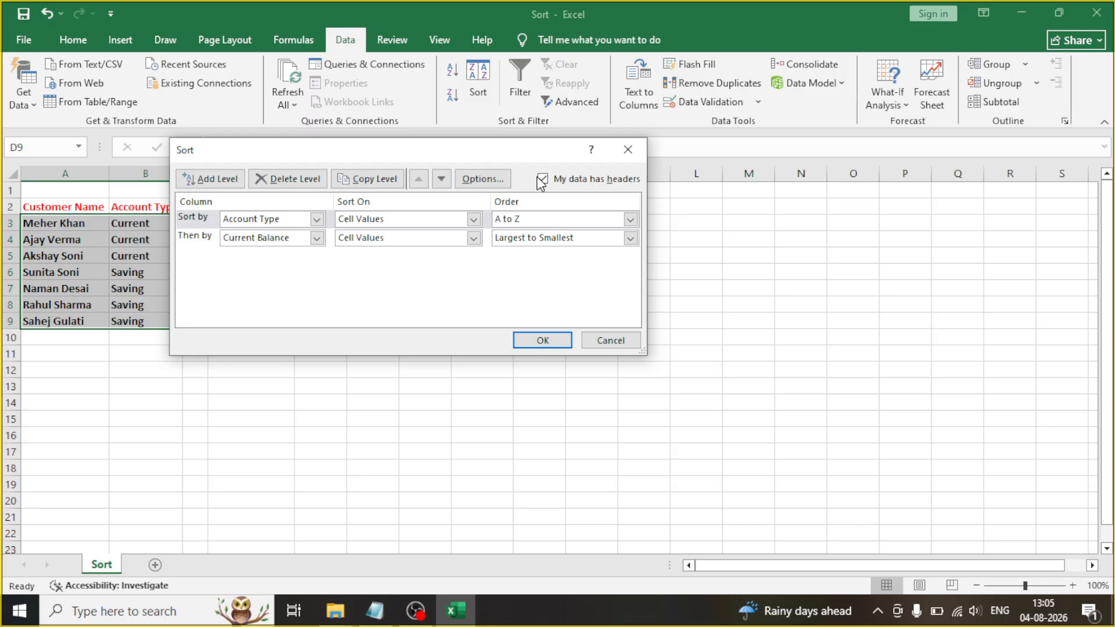
click(282, 180)
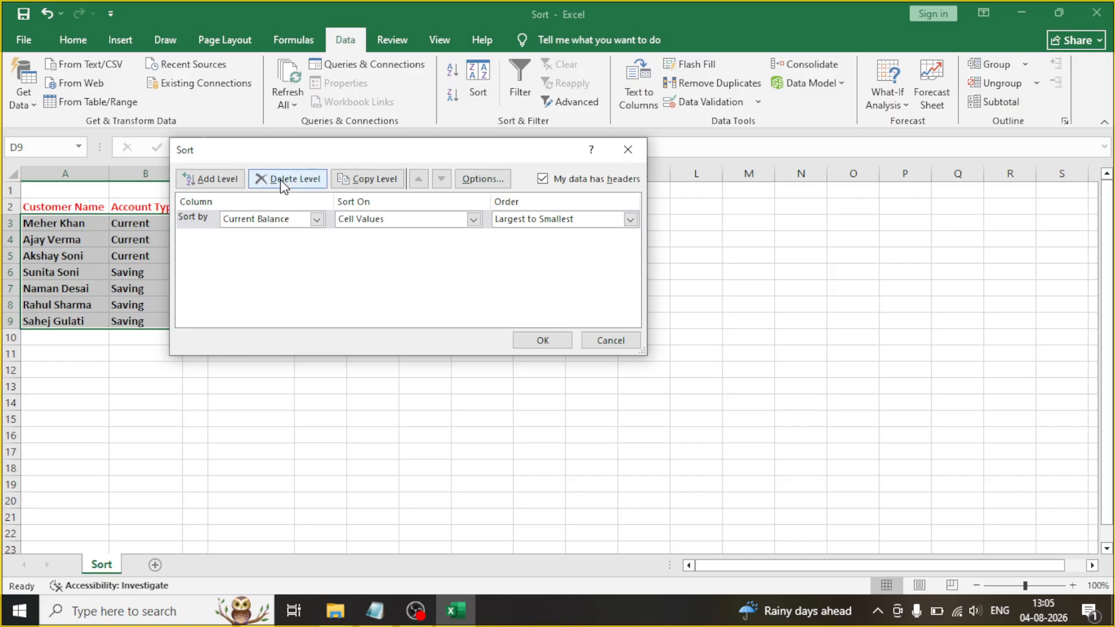
click(283, 180)
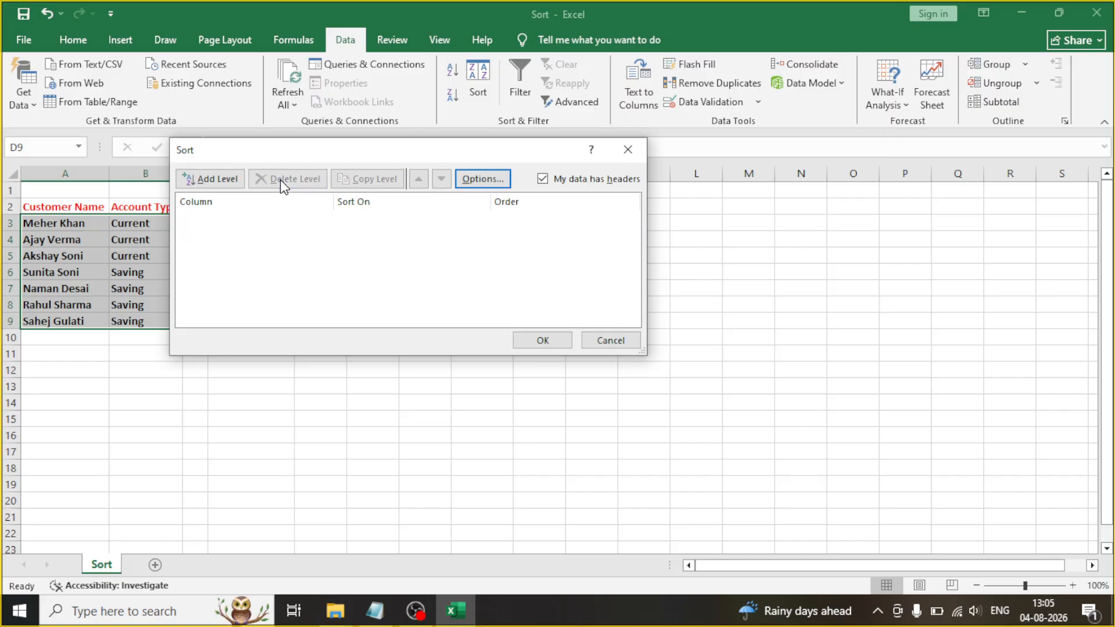
click(217, 179)
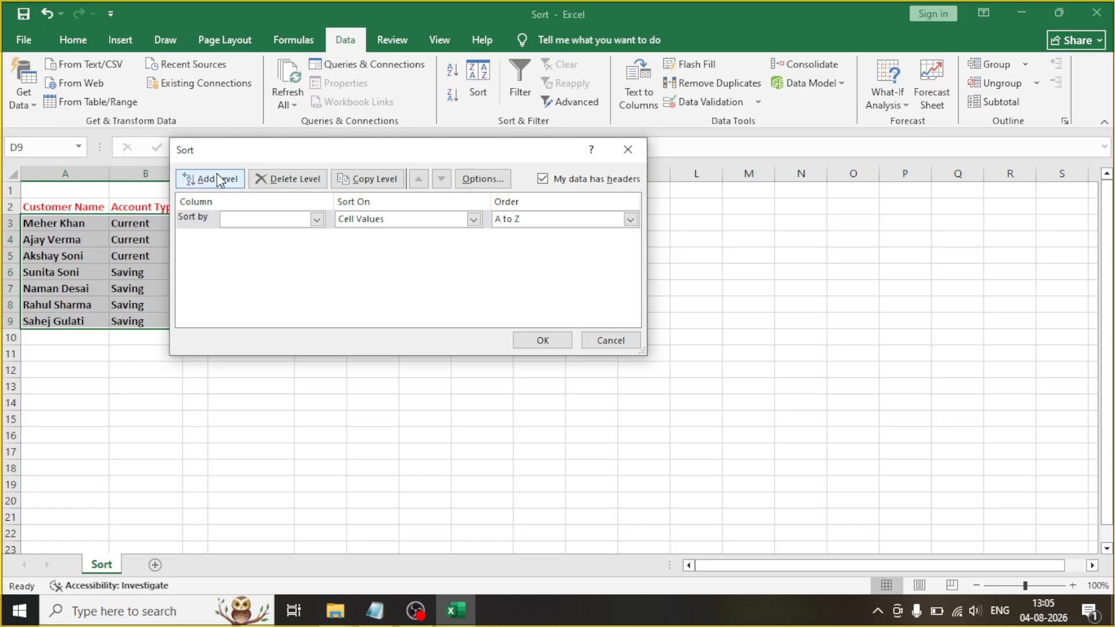
click(380, 181)
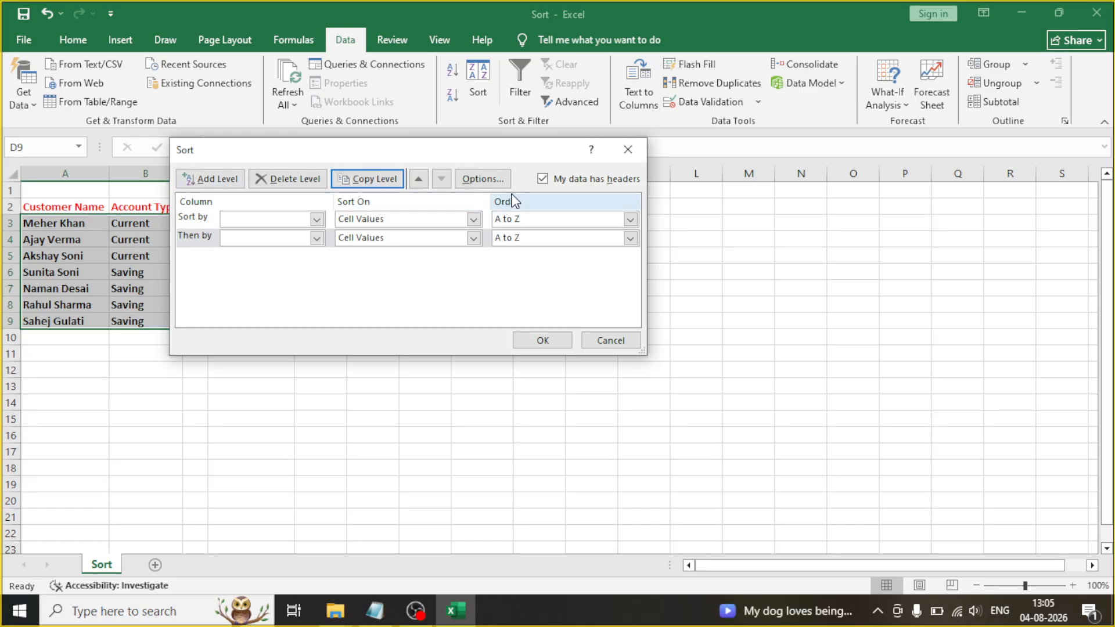
Set the custom sort's orientation to Sort left to right, switching Case sensitive on and off again, and accept the sort options.
click(503, 180)
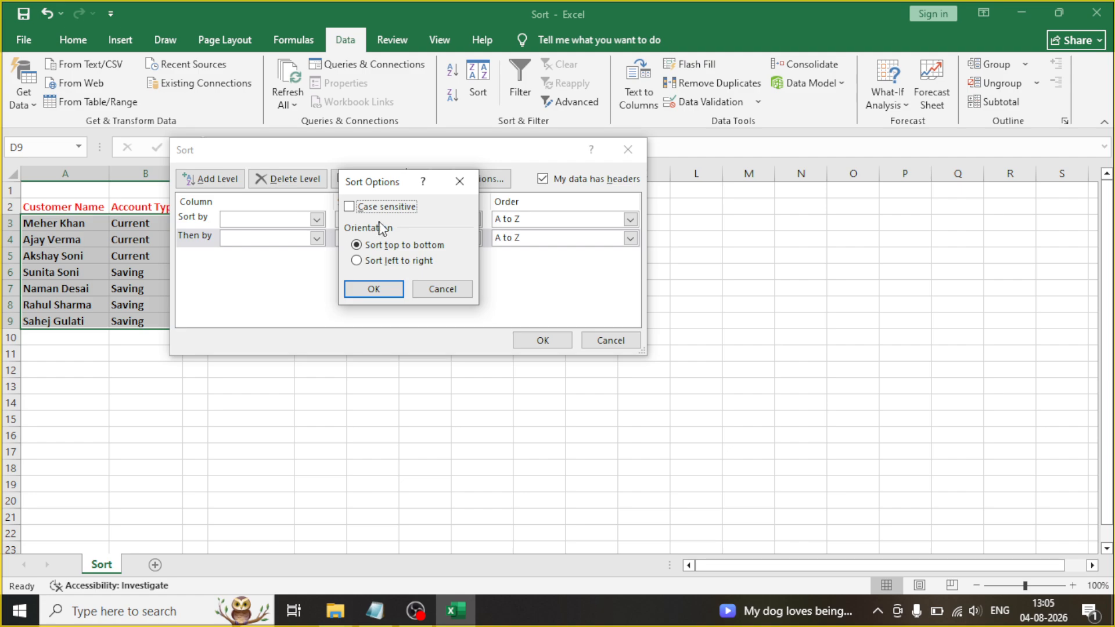
click(384, 263)
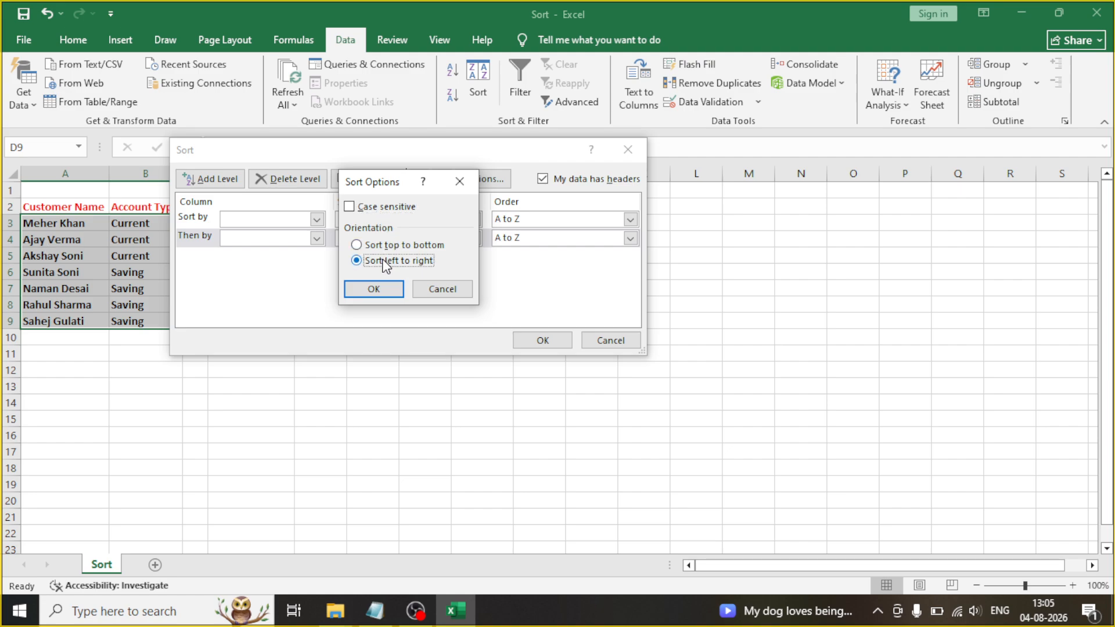
click(364, 210)
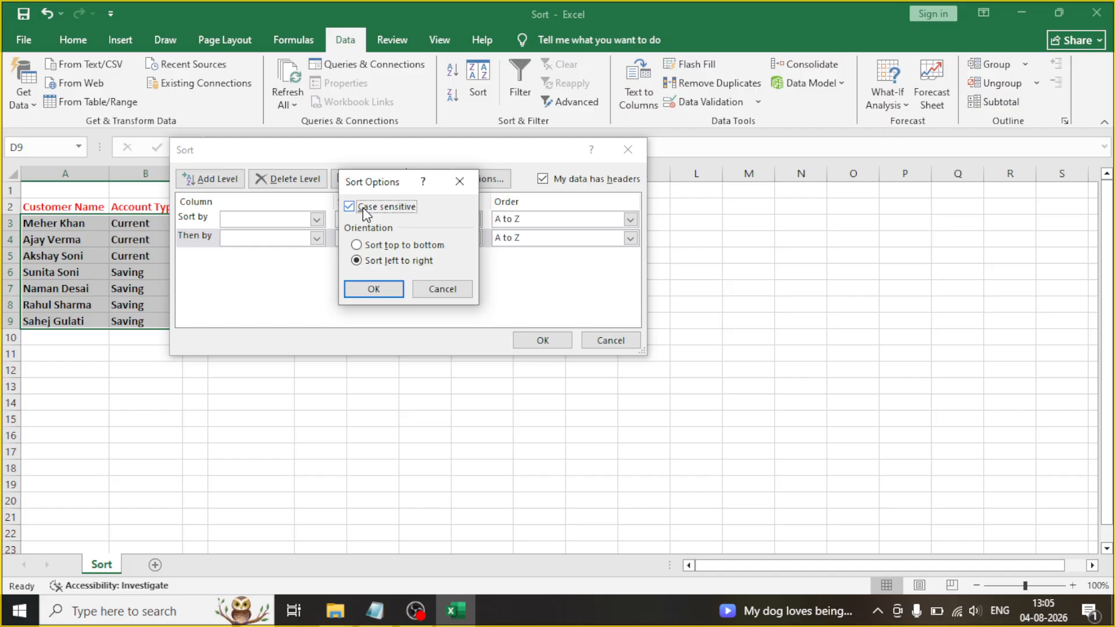
click(365, 211)
click(374, 290)
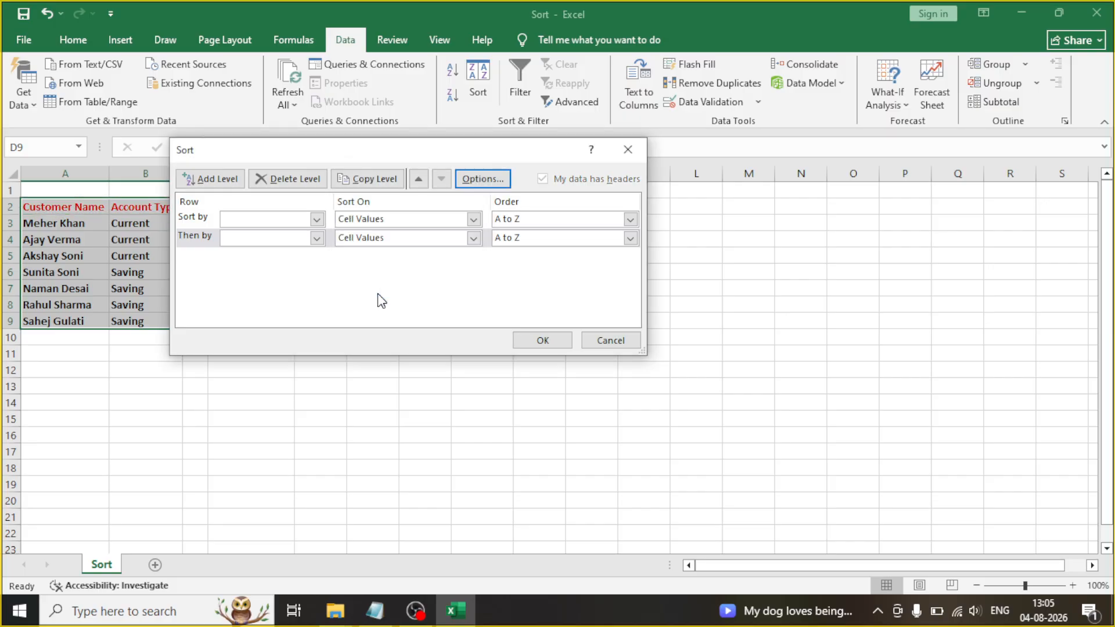
Try to apply the sort with both levels empty, and cancel the custom sort.
click(541, 342)
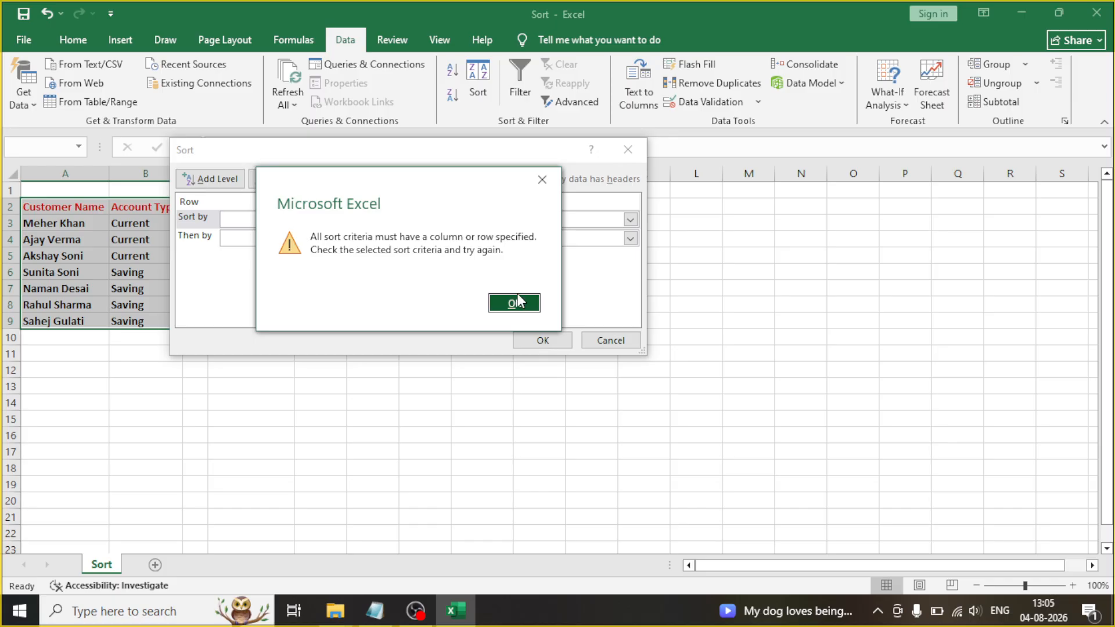
click(515, 302)
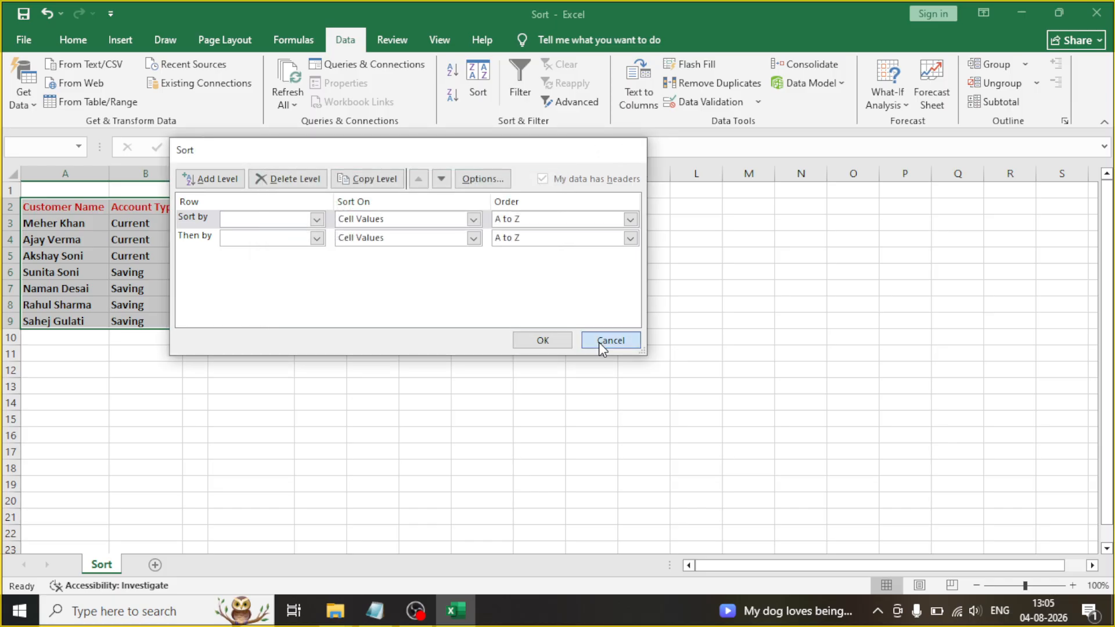
click(601, 346)
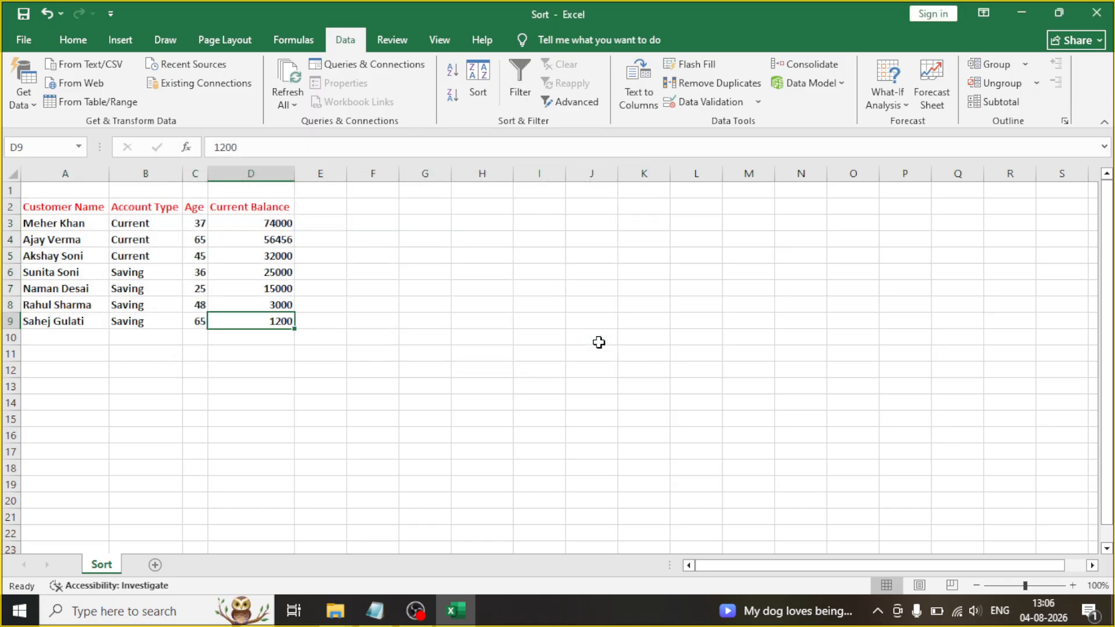